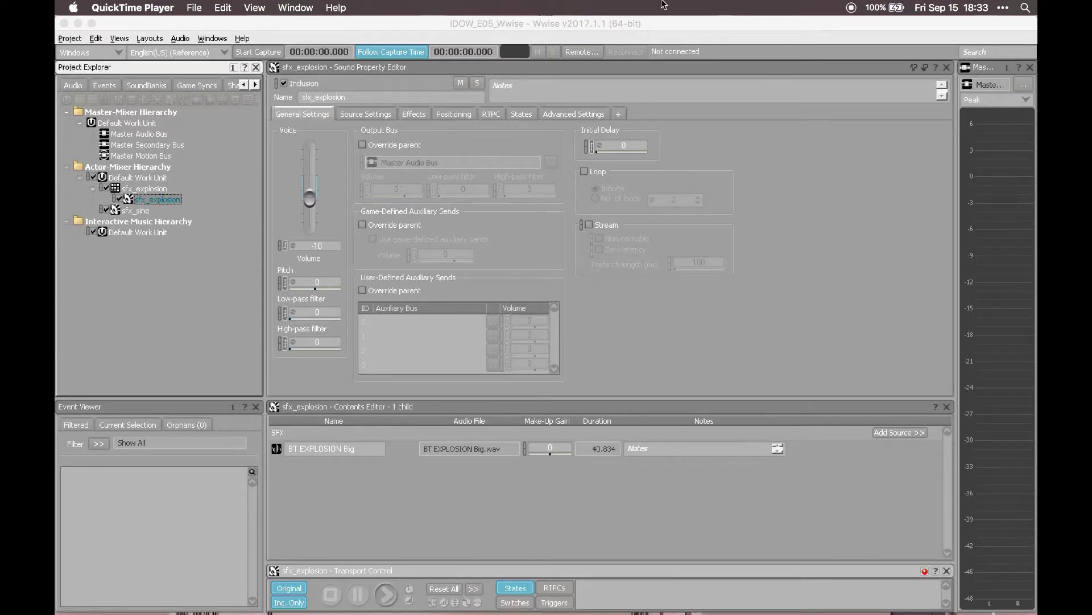
Step: Select the sfx_sine sound in the Project Explorer to show its properties
{"action": "left_click", "coordinate": [141, 211]}
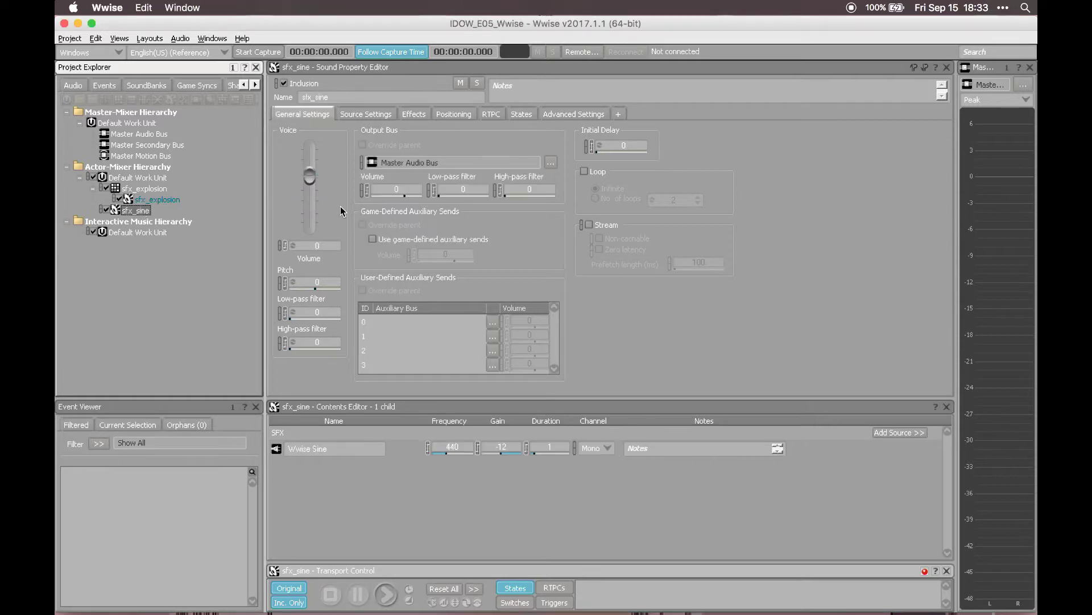
Step: Try sfx_sine's volume randomizer offsets, then reset both to 0, disable it and close
{"action": "left_click", "coordinate": [295, 248]}
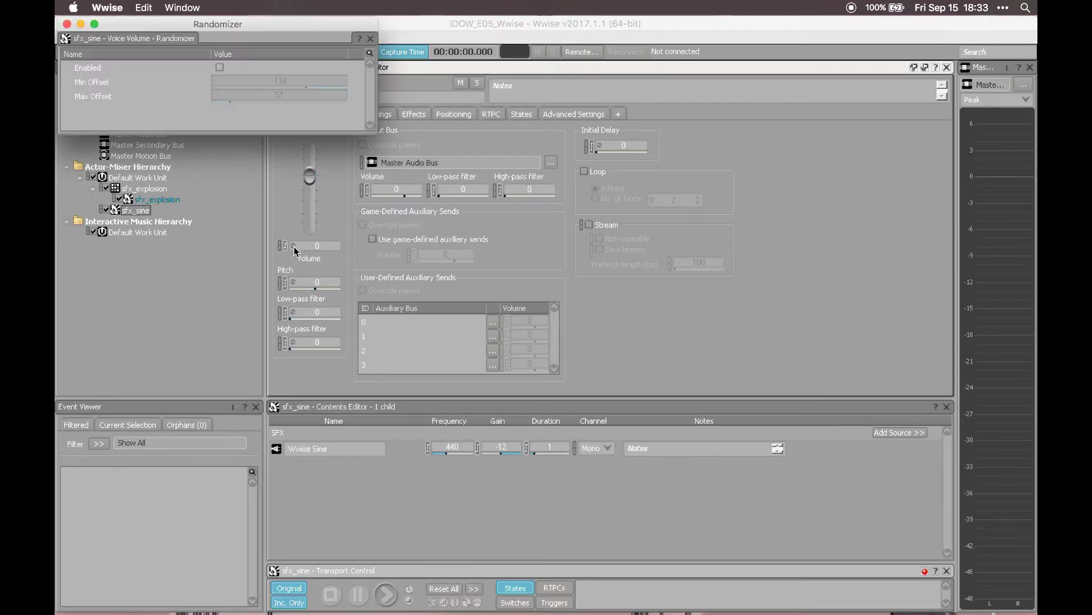
{"action": "left_click_drag", "start_coordinate": [276, 25], "coordinate": [340, 62]}
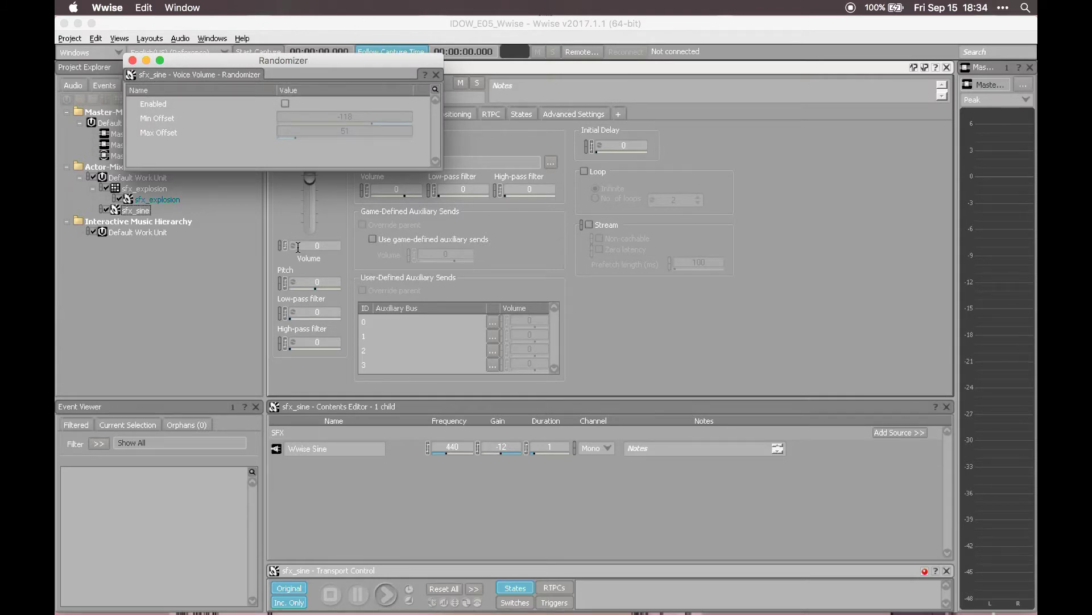
{"action": "left_click_drag", "start_coordinate": [250, 67], "coordinate": [253, 71]}
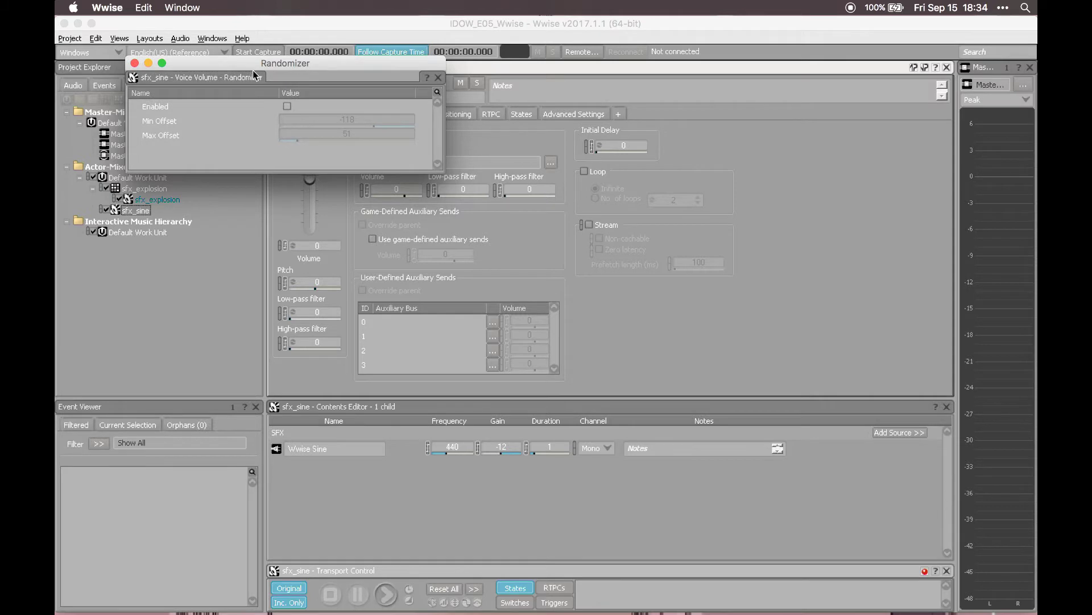
{"action": "left_click", "coordinate": [288, 106]}
{"action": "left_click_drag", "start_coordinate": [375, 129], "coordinate": [305, 130]}
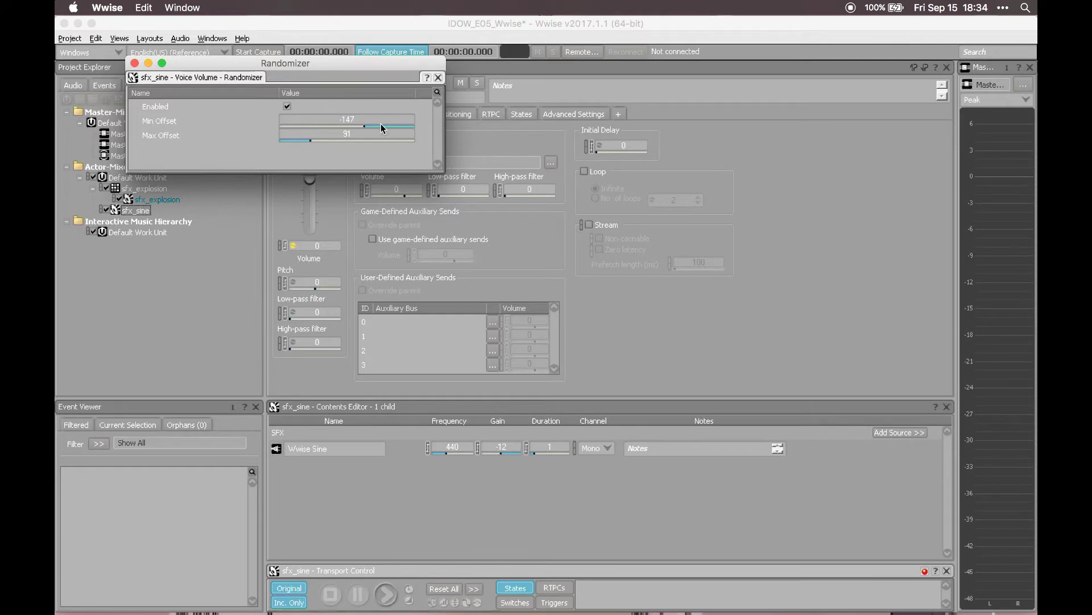
{"action": "left_click_drag", "start_coordinate": [378, 135], "coordinate": [316, 132]}
{"action": "left_click", "coordinate": [321, 149]}
{"action": "left_click", "coordinate": [287, 106]}
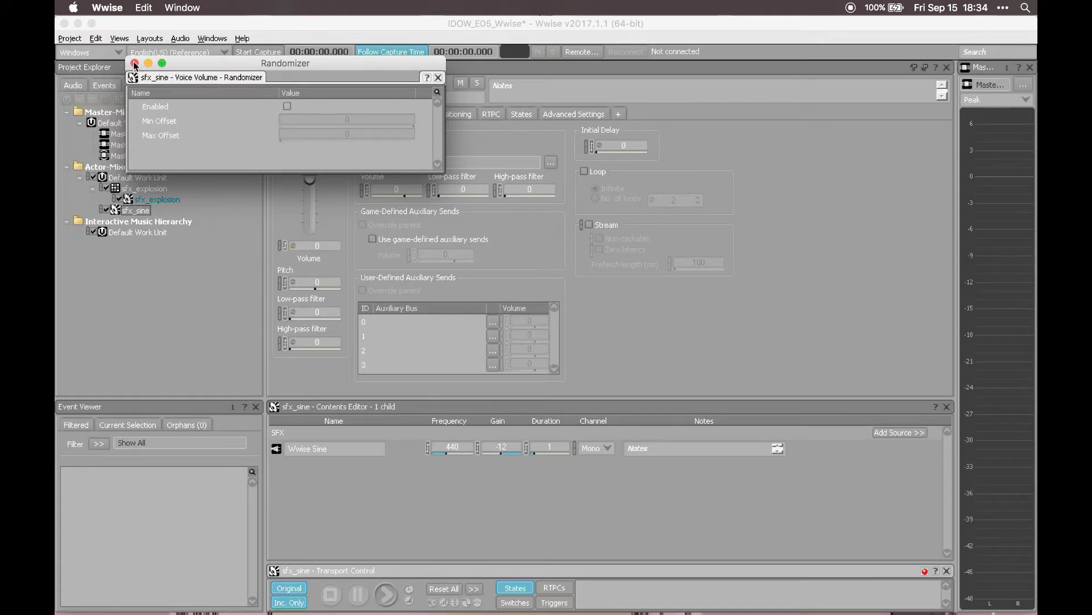
{"action": "left_click", "coordinate": [134, 63]}
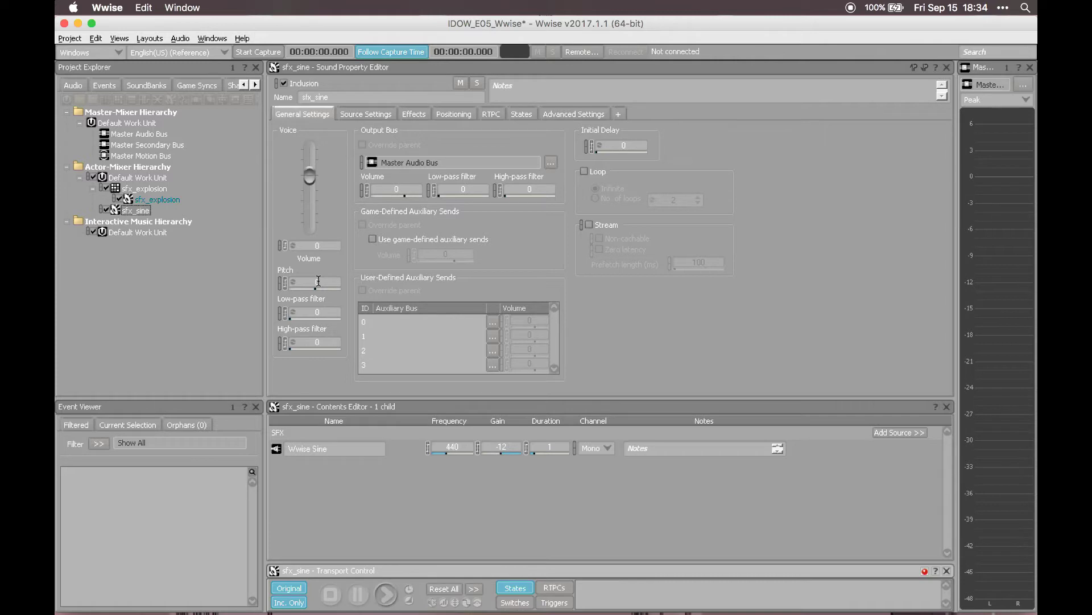
Step: Set sfx_sine's Pitch to 50
{"action": "left_click", "coordinate": [318, 283]}
{"action": "type", "text": "50"}
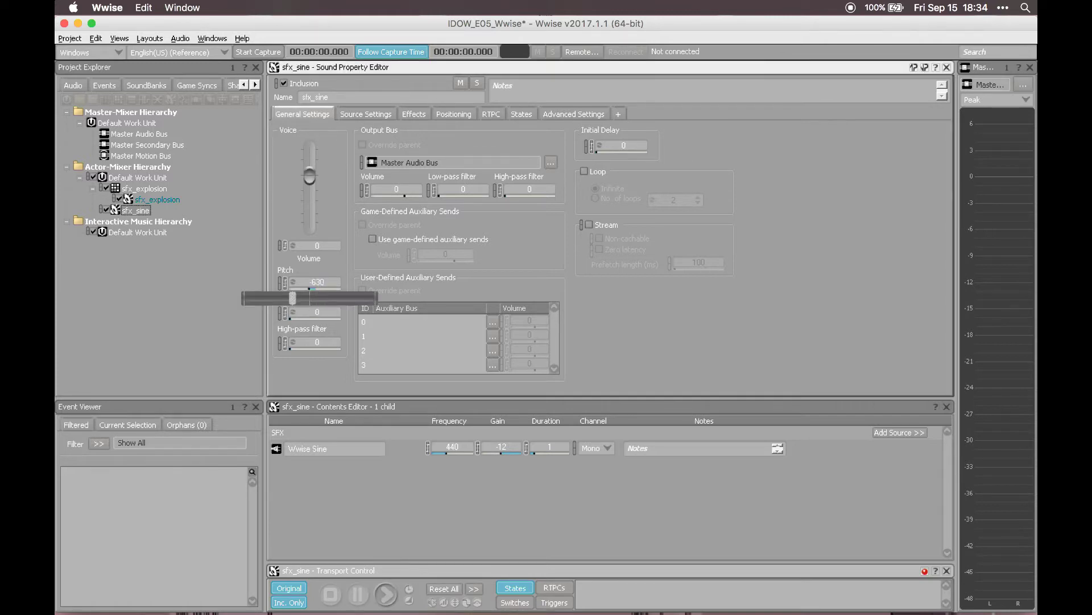
{"action": "key", "text": "Return"}
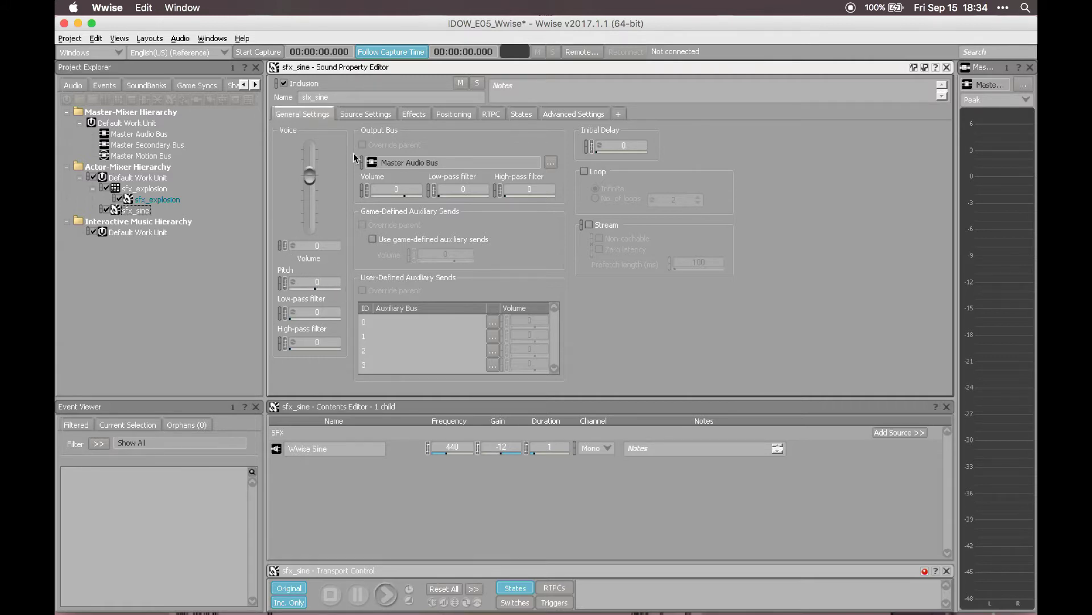
Step: Browse sfx_sine's Source Settings, Effects and Positioning tabs and drag the Center % slider
{"action": "left_click", "coordinate": [364, 117]}
{"action": "left_click", "coordinate": [405, 113]}
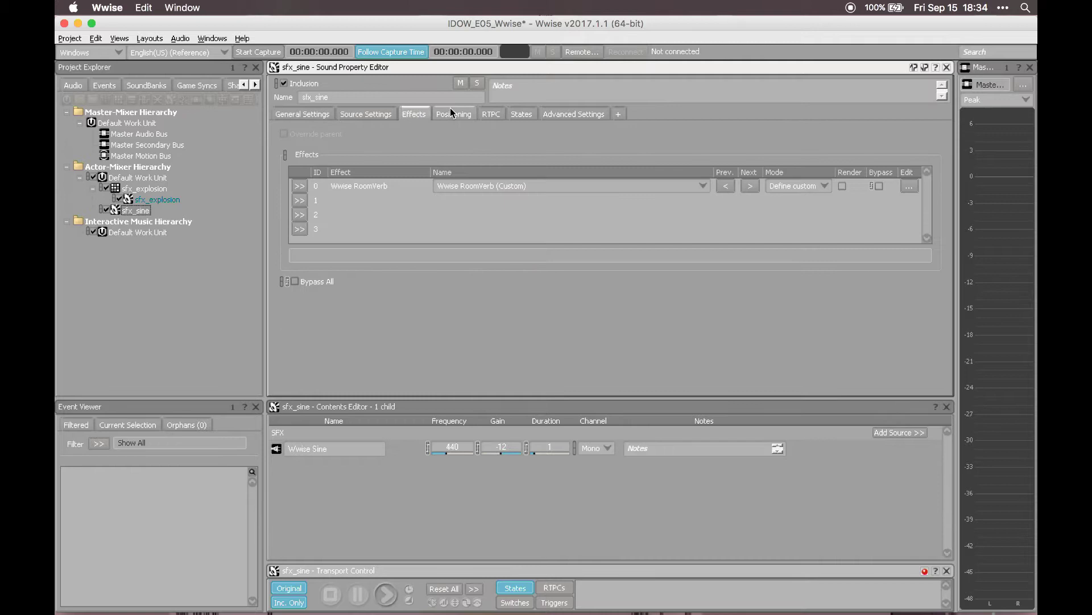
{"action": "left_click", "coordinate": [452, 114]}
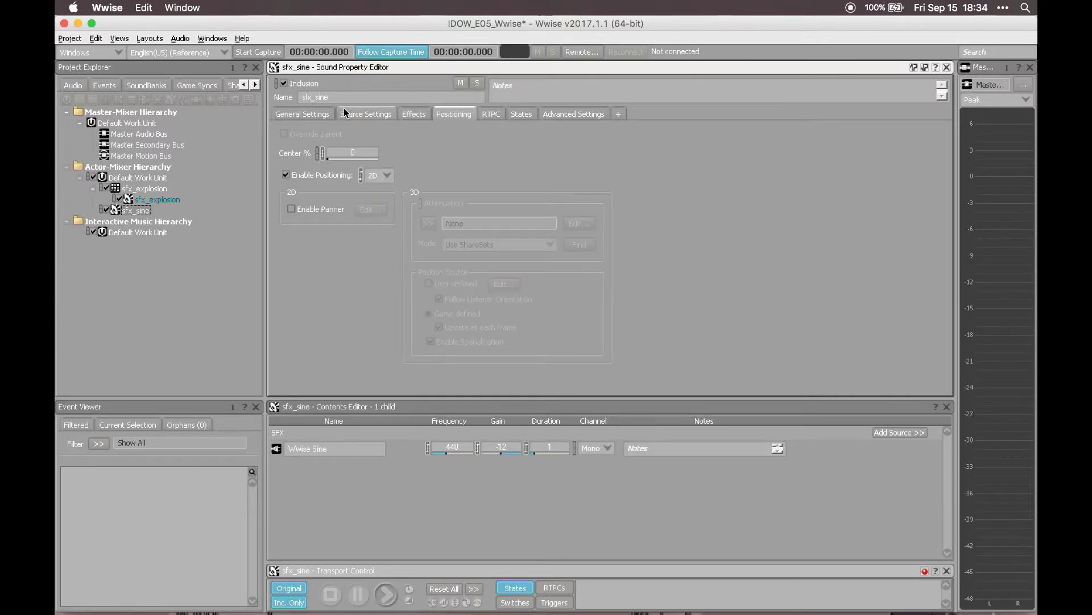
{"action": "left_click", "coordinate": [317, 116]}
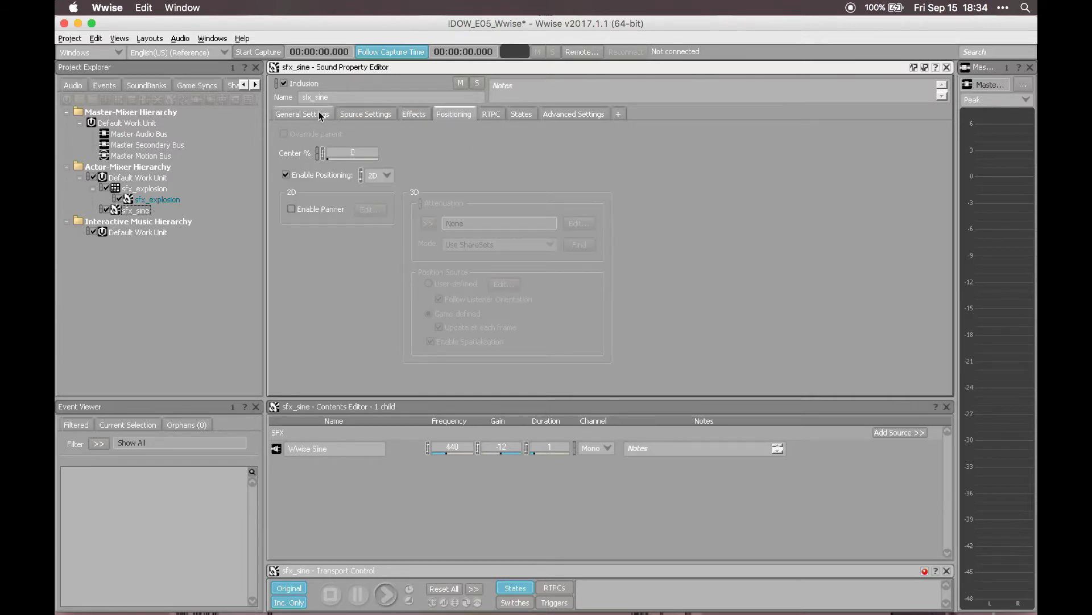
{"action": "left_click", "coordinate": [452, 113]}
{"action": "left_click_drag", "start_coordinate": [333, 156], "coordinate": [285, 167]}
Step: Review the Wwise RoomVerb effect in the Effect Editor, then return to sfx_sine's General Settings
{"action": "left_click", "coordinate": [414, 114]}
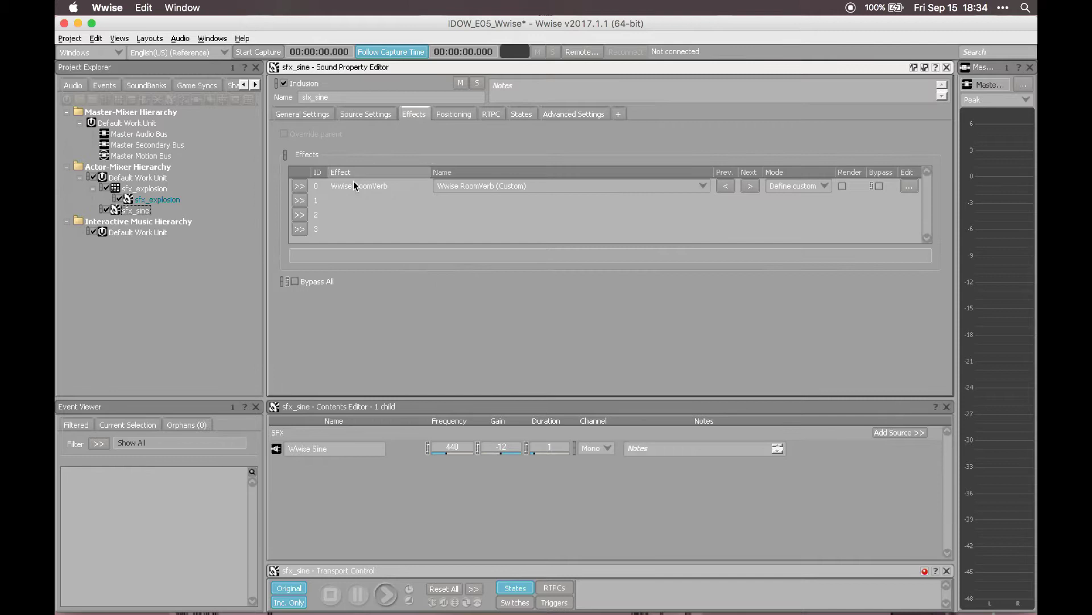
{"action": "left_click", "coordinate": [909, 186]}
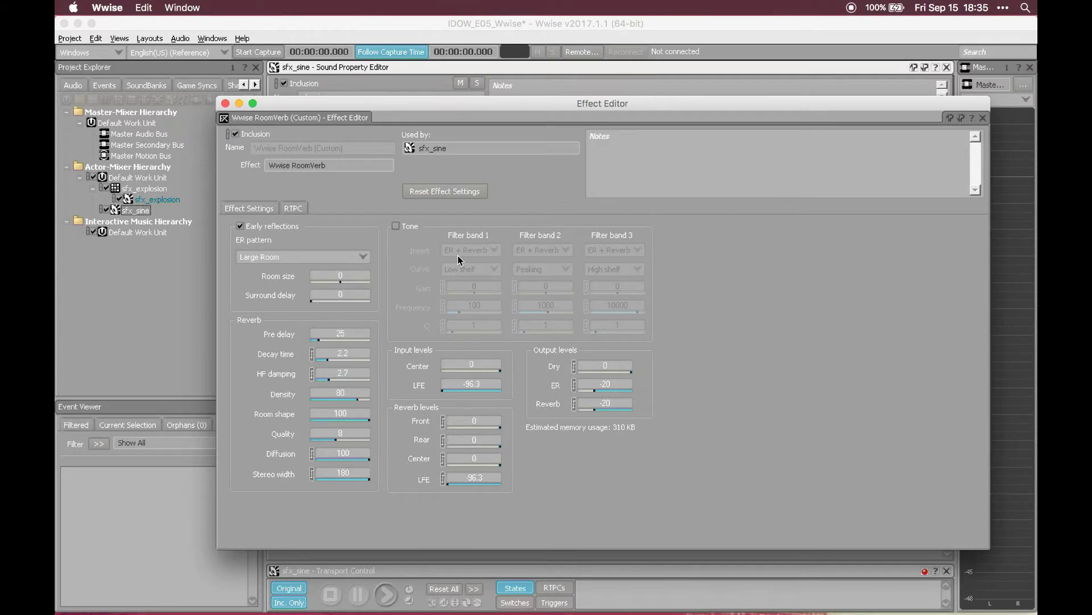
{"action": "left_click", "coordinate": [226, 104]}
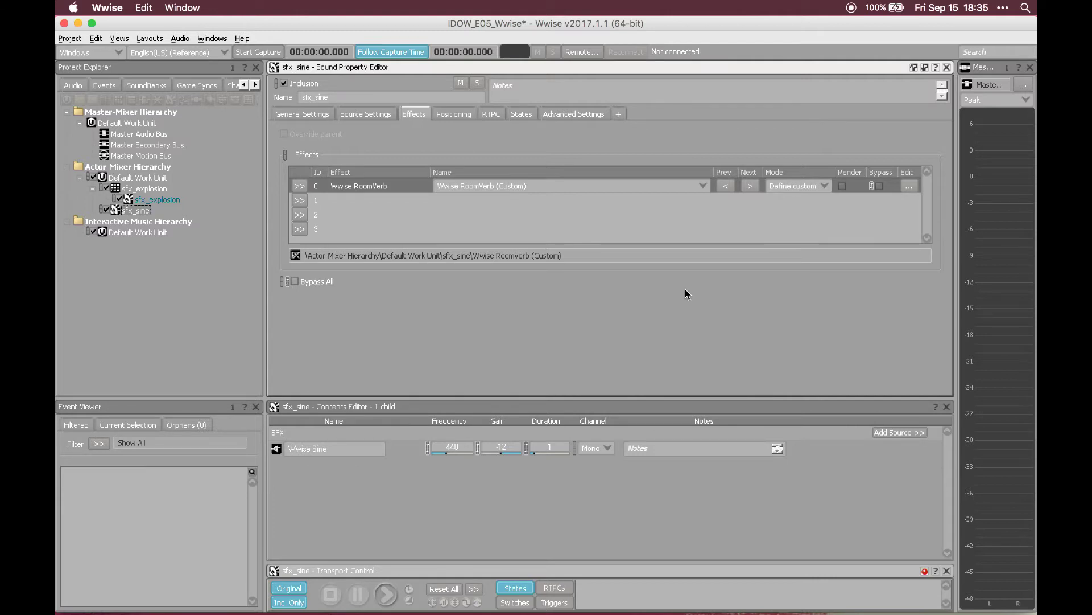
{"action": "left_click", "coordinate": [318, 116]}
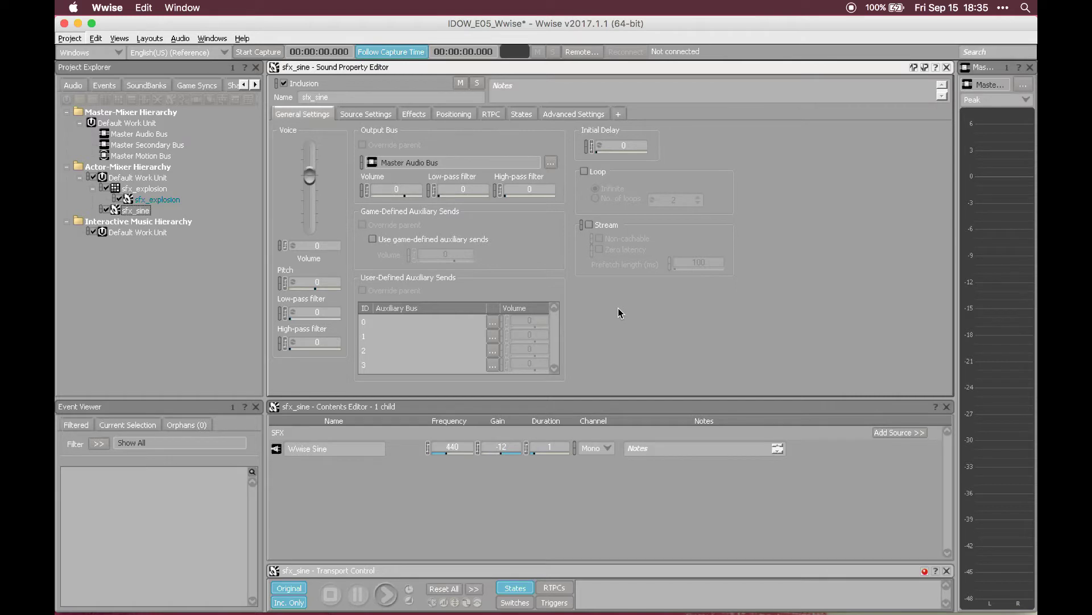
Step: In Chrome, scroll to and highlight the Sound Randomizer paragraph on Steinberg's Nuendo Game Audio page
{"action": "key", "text": "super+Tab"}
{"action": "key", "text": "super+Tab"}
{"action": "key", "text": "super+Tab"}
{"action": "key", "text": "super+Tab"}
{"action": "key", "text": "super+Tab"}
{"action": "key", "text": "super+Tab"}
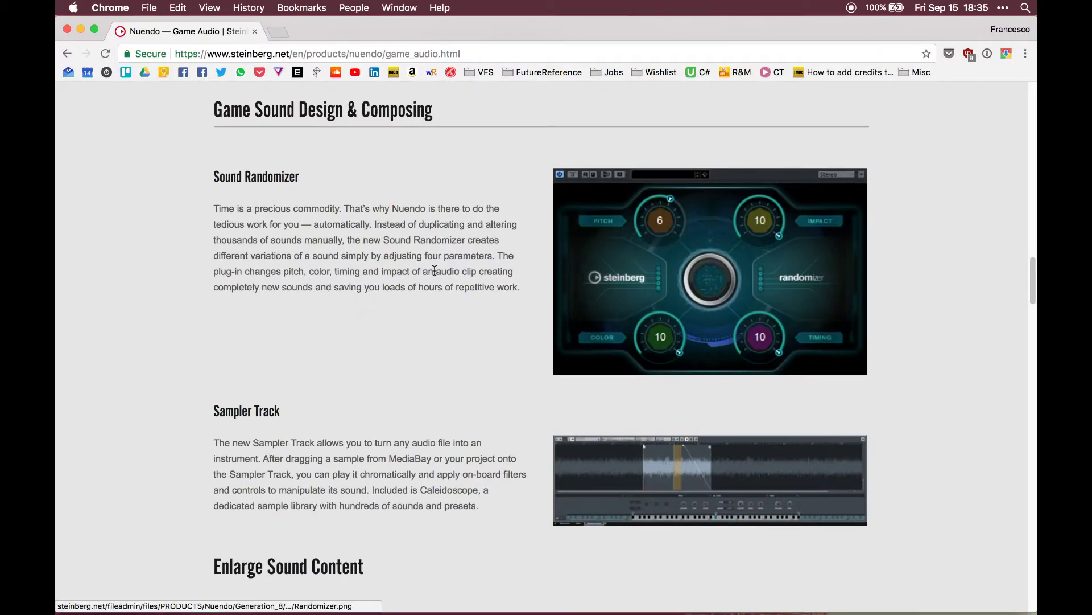
{"action": "scroll", "coordinate": [501, 234], "scroll_direction": "down", "scroll_amount": 1}
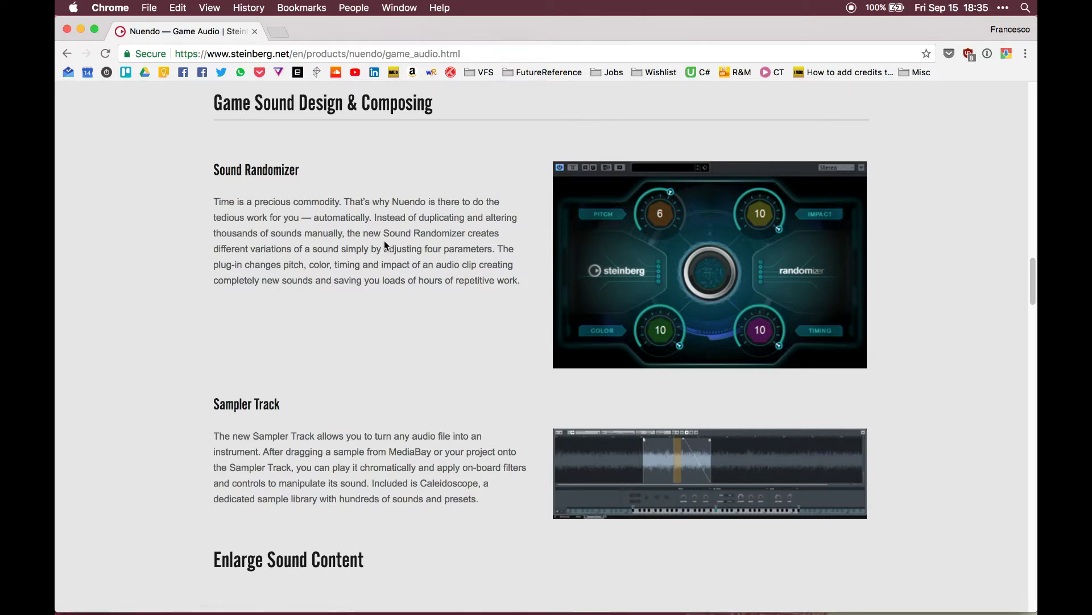
{"action": "left_click_drag", "start_coordinate": [386, 232], "coordinate": [562, 260]}
{"action": "left_click", "coordinate": [433, 238]}
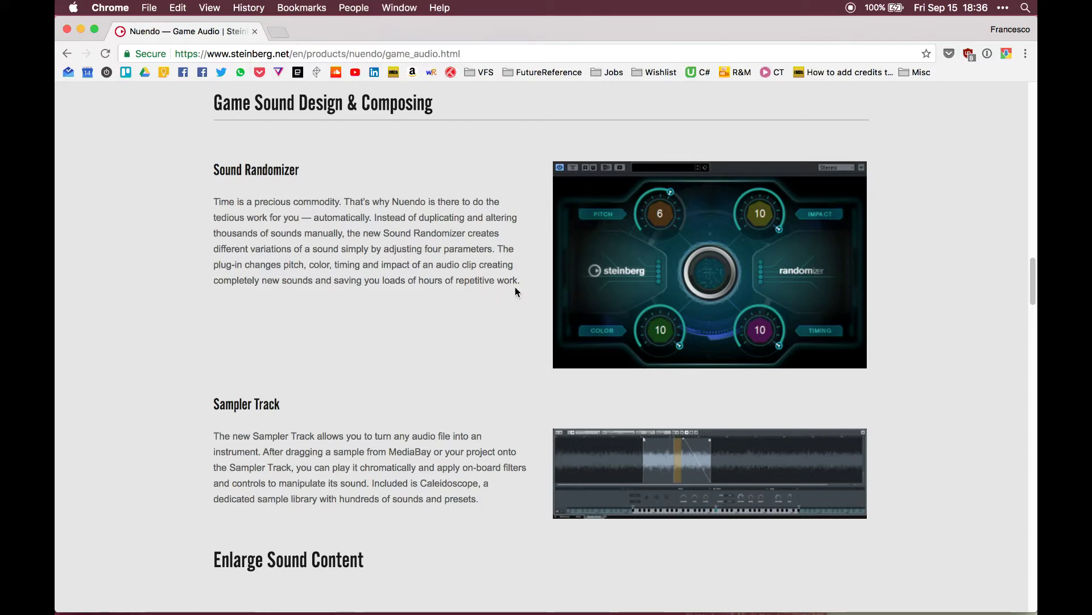
{"action": "left_click_drag", "start_coordinate": [526, 281], "coordinate": [530, 228]}
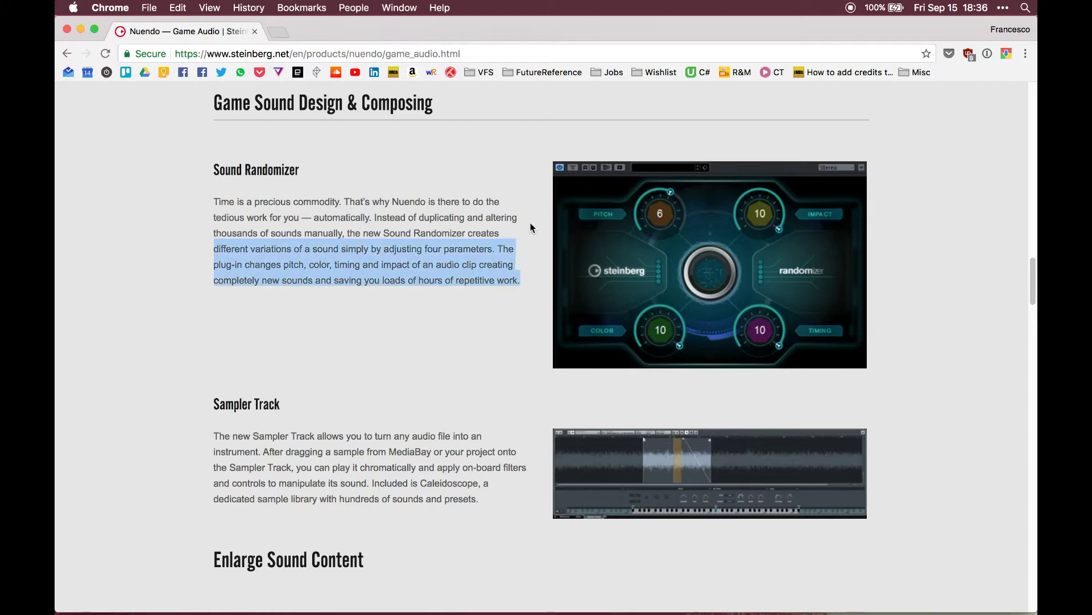
Step: Deselect the Sound Randomizer text and switch back to Wwise
{"action": "left_click", "coordinate": [529, 278]}
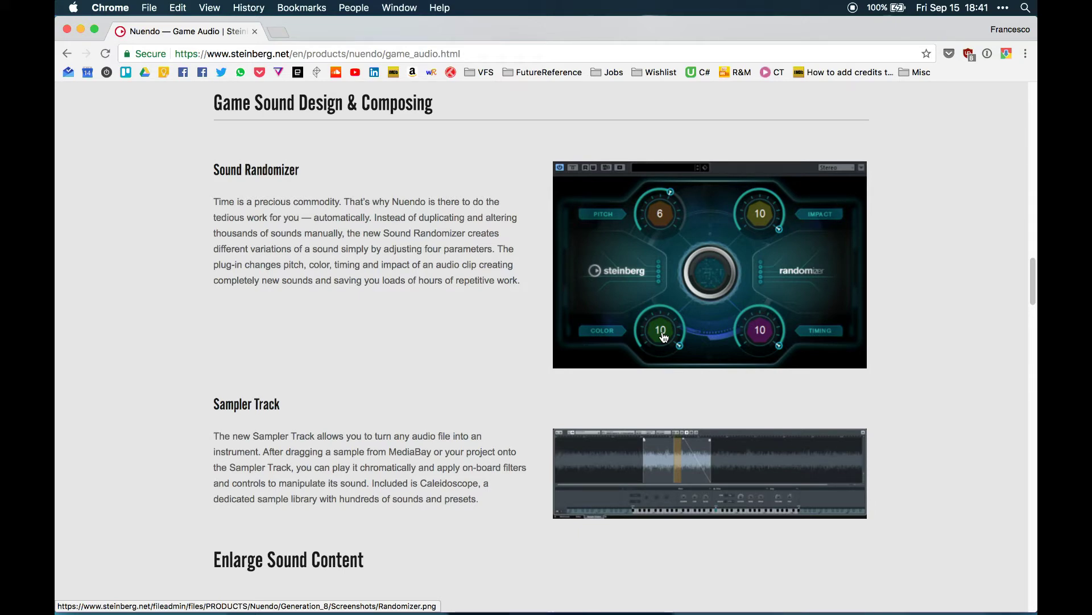
{"action": "key", "text": "super+Tab"}
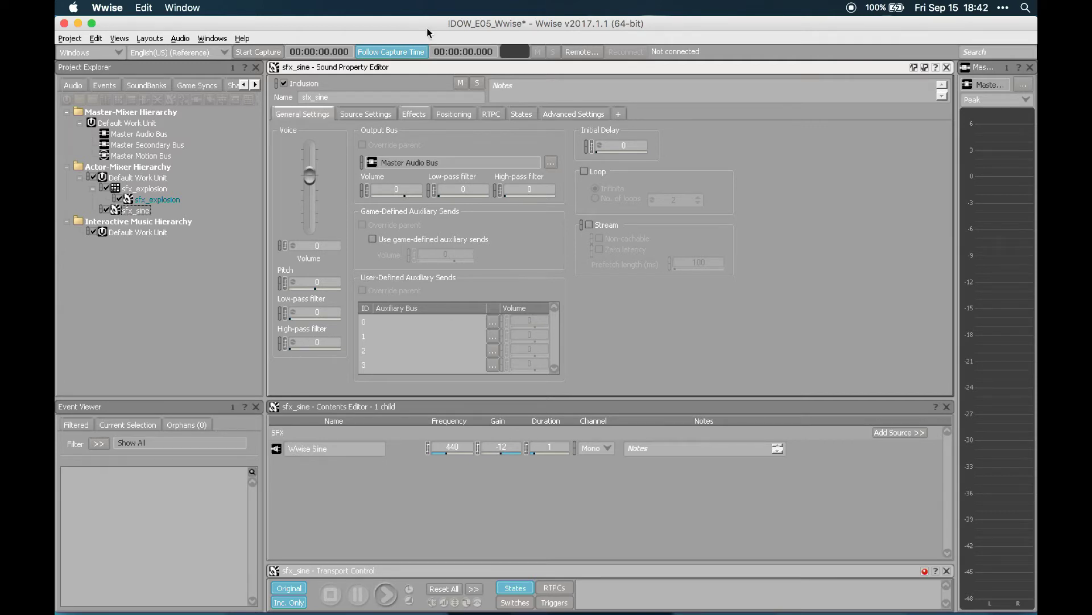
Step: Insert a Wwise Parametric EQ Default (Custom) into slot 1 of sfx_explosion's effects
{"action": "left_click", "coordinate": [414, 113]}
{"action": "left_click", "coordinate": [145, 188]}
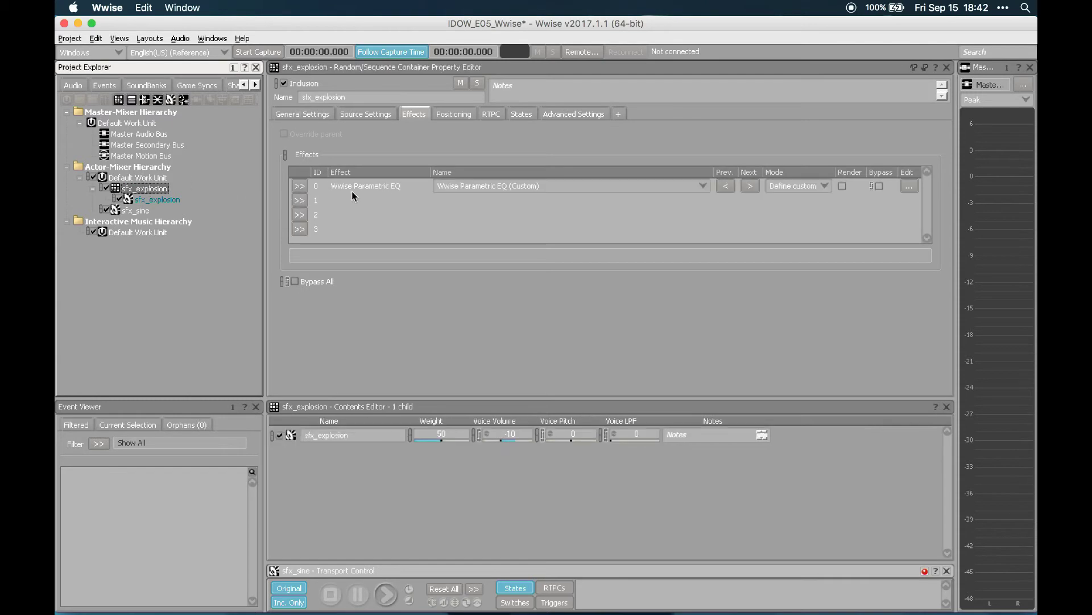
{"action": "left_click", "coordinate": [303, 200]}
{"action": "mouse_move", "coordinate": [373, 459]}
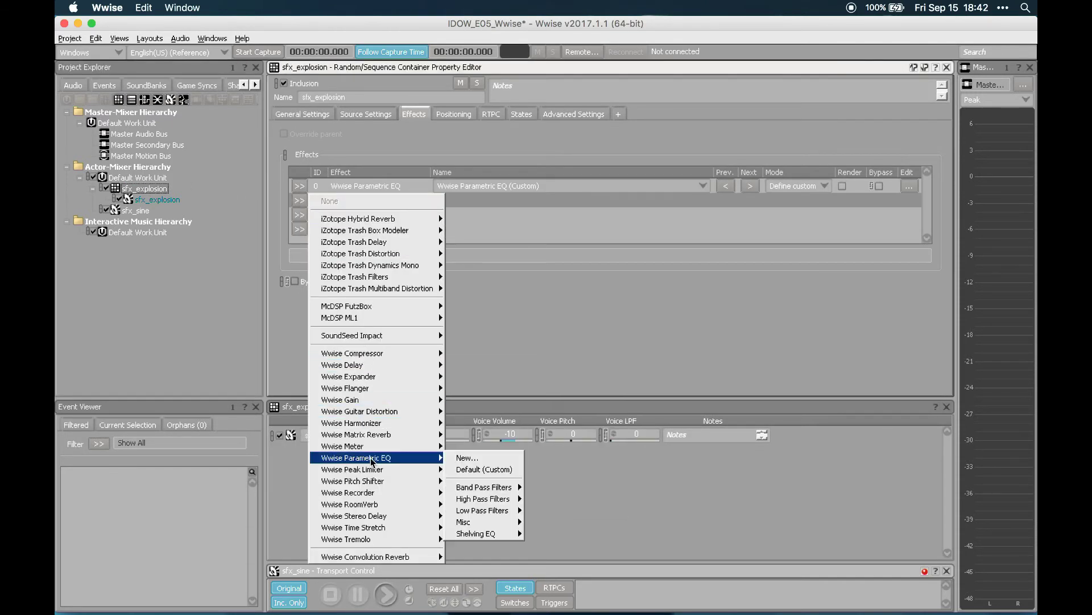
{"action": "left_click", "coordinate": [470, 470]}
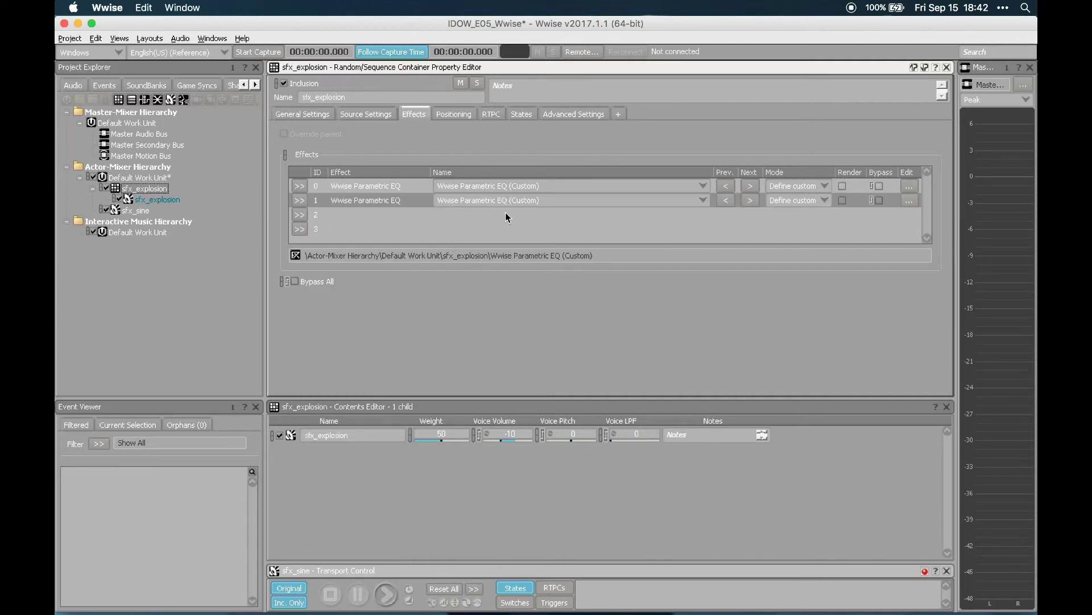
Step: Open the new Parametric EQ in the Effect Editor and inspect Band 1's curve types
{"action": "left_click", "coordinate": [908, 201]}
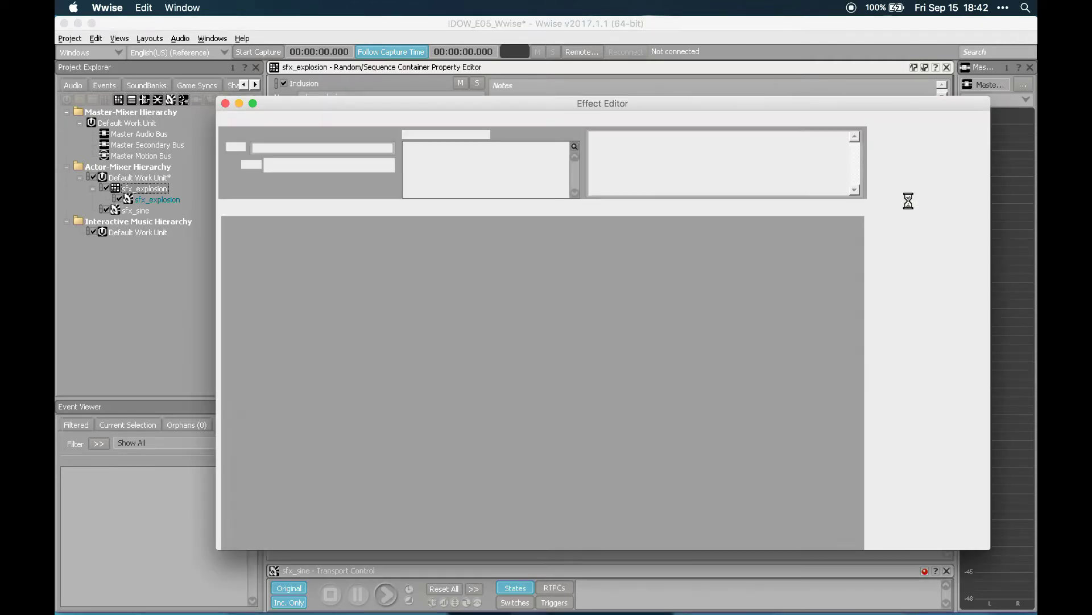
{"action": "mouse_move", "coordinate": [312, 261]}
{"action": "left_mouse_down"}
{"action": "mouse_move", "coordinate": [248, 280]}
{"action": "mouse_move", "coordinate": [363, 281]}
{"action": "mouse_move", "coordinate": [316, 280]}
{"action": "left_mouse_up"}
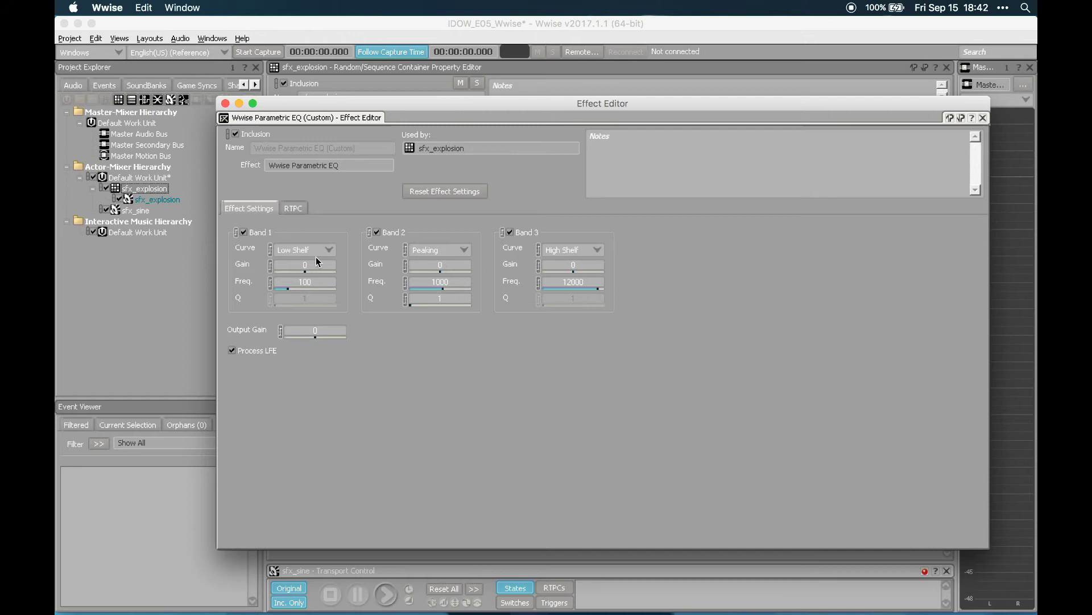
{"action": "left_click", "coordinate": [320, 280]}
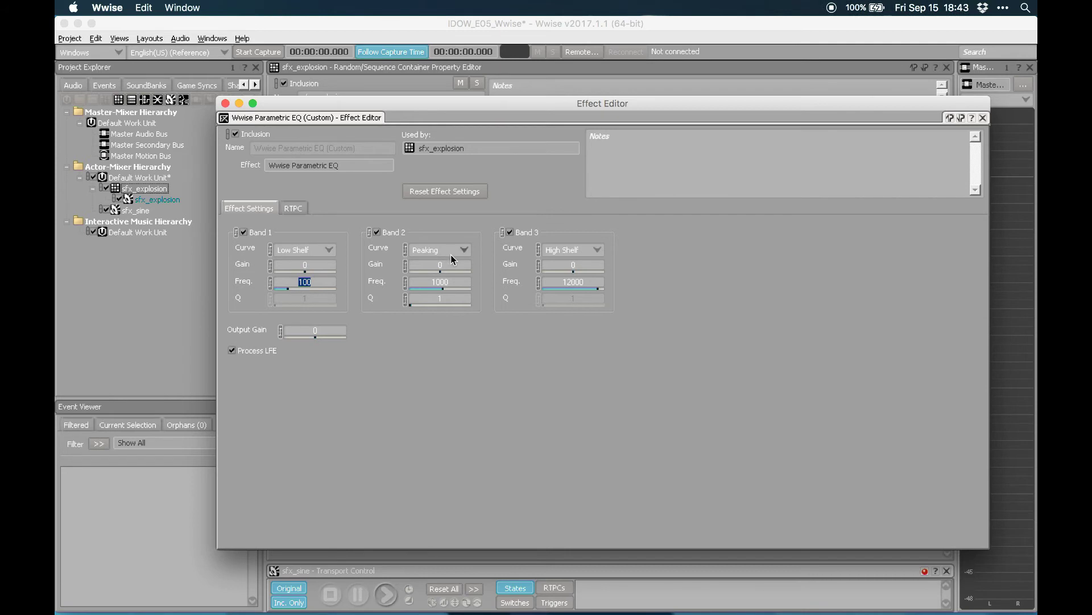
{"action": "left_click", "coordinate": [327, 250]}
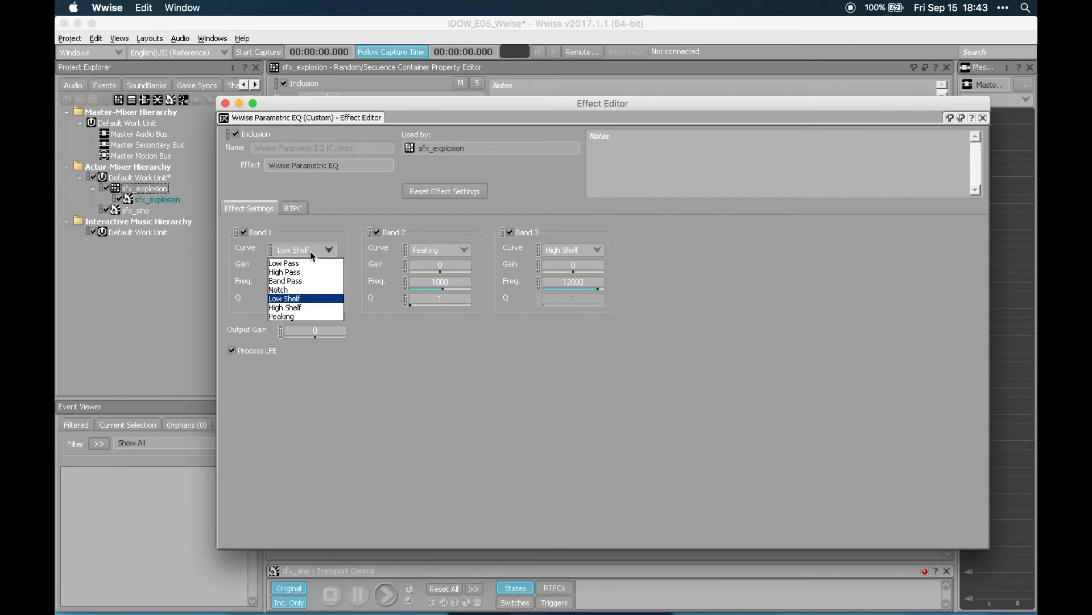
{"action": "left_click", "coordinate": [350, 251]}
{"action": "left_click", "coordinate": [452, 252]}
{"action": "left_click", "coordinate": [453, 252]}
Step: Keep Band 2 on Peaking and Band 3 on High Shelf, and set Band 1 frequency to 300
{"action": "left_click", "coordinate": [452, 250]}
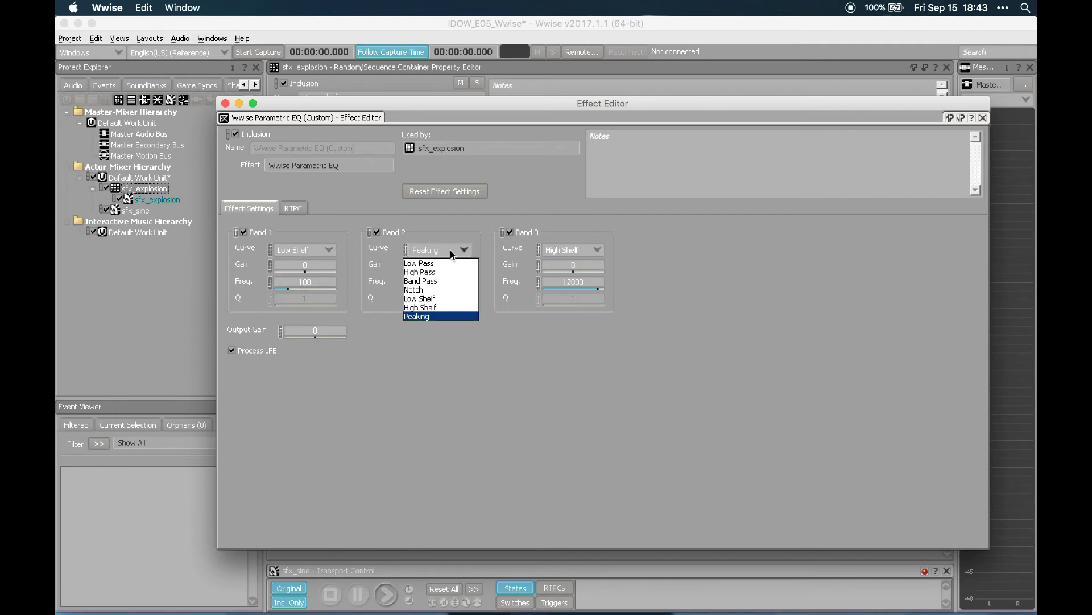
{"action": "left_click", "coordinate": [453, 250]}
{"action": "left_click", "coordinate": [594, 251]}
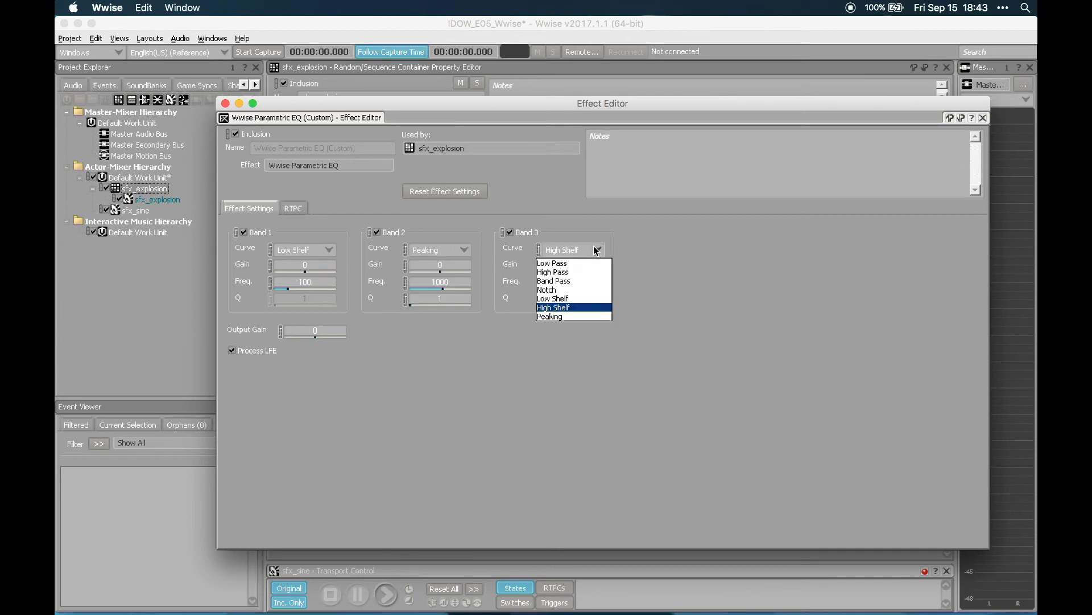
{"action": "left_click", "coordinate": [593, 251]}
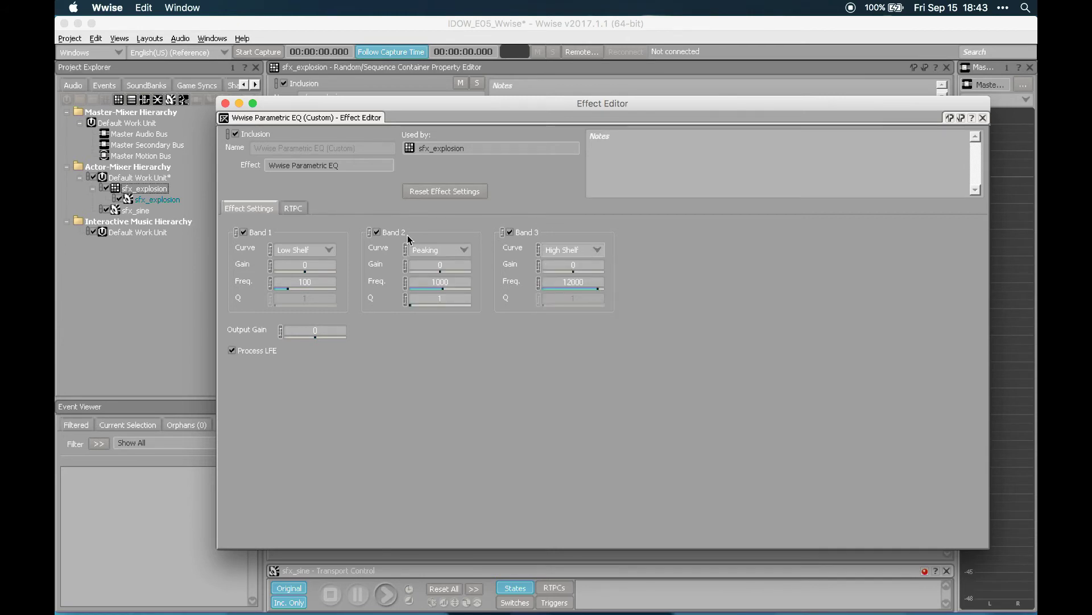
{"action": "left_click", "coordinate": [323, 277]}
{"action": "type", "text": "300"}
Step: On the RTPC tab, map Band 1 Gain to the Envelope Default (Custom) modulator
{"action": "left_click", "coordinate": [301, 212]}
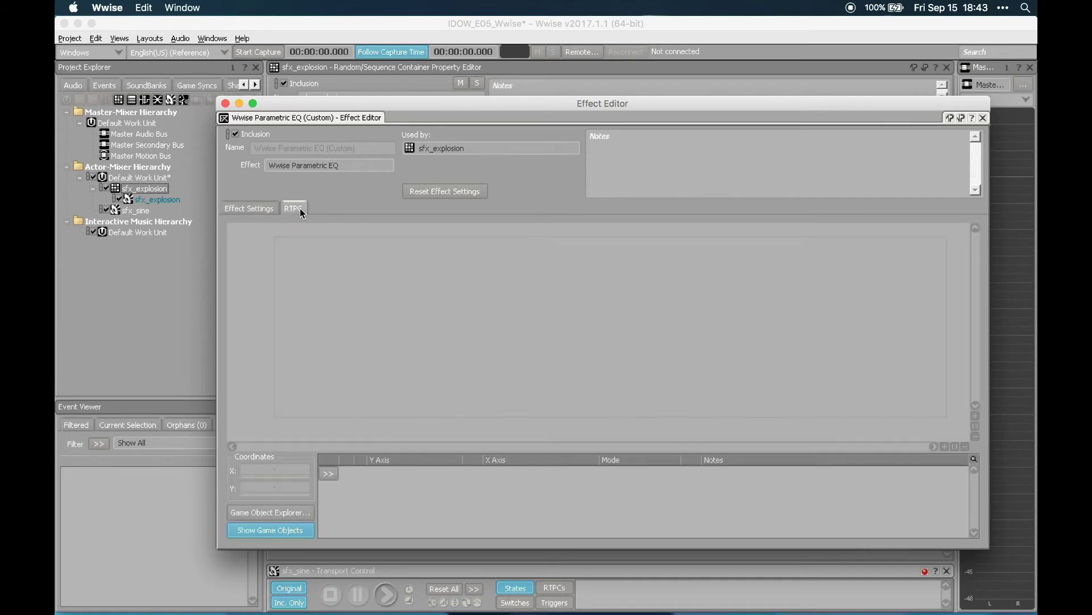
{"action": "left_click", "coordinate": [328, 475]}
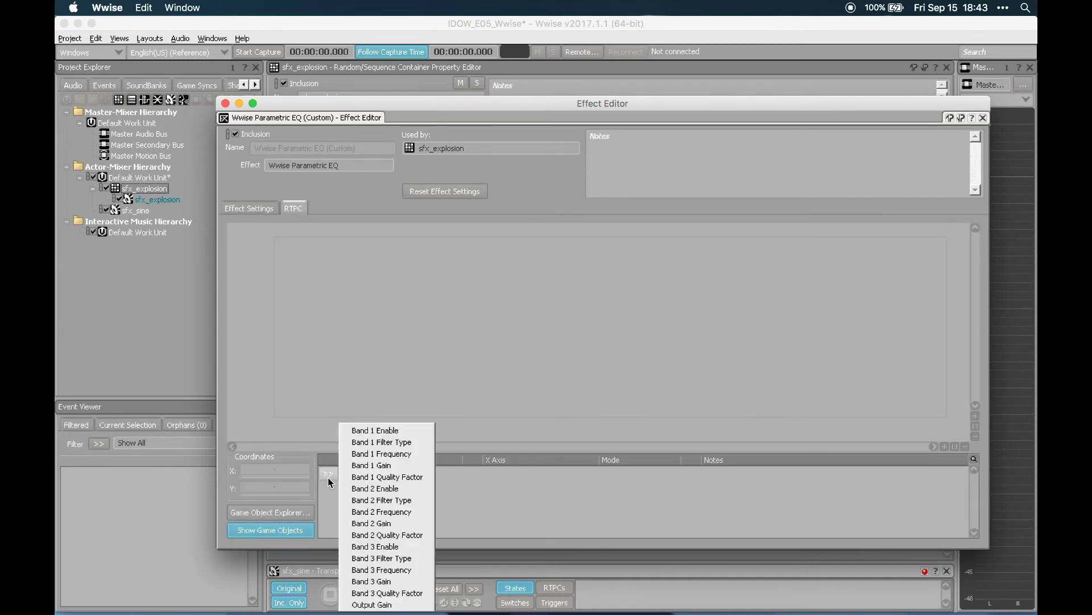
{"action": "left_click", "coordinate": [397, 464]}
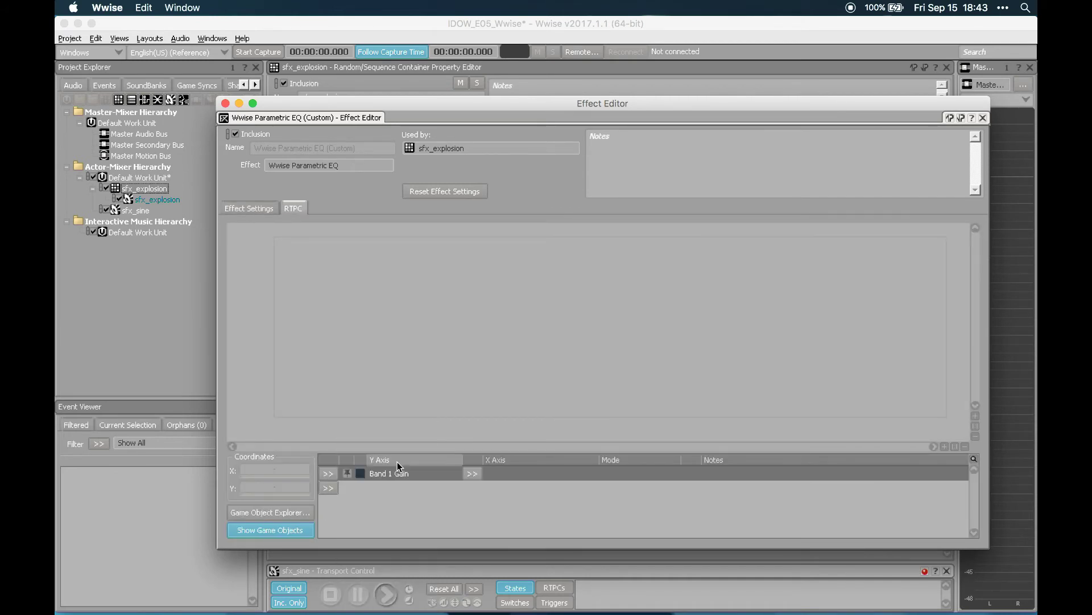
{"action": "left_click", "coordinate": [477, 475]}
{"action": "mouse_move", "coordinate": [559, 477]}
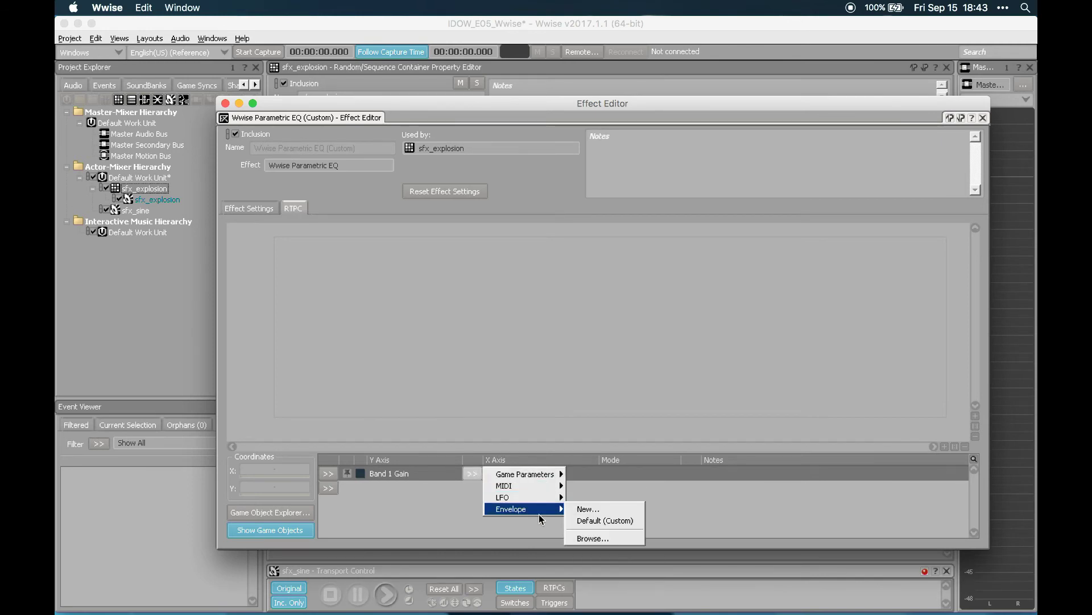
{"action": "mouse_move", "coordinate": [536, 490]}
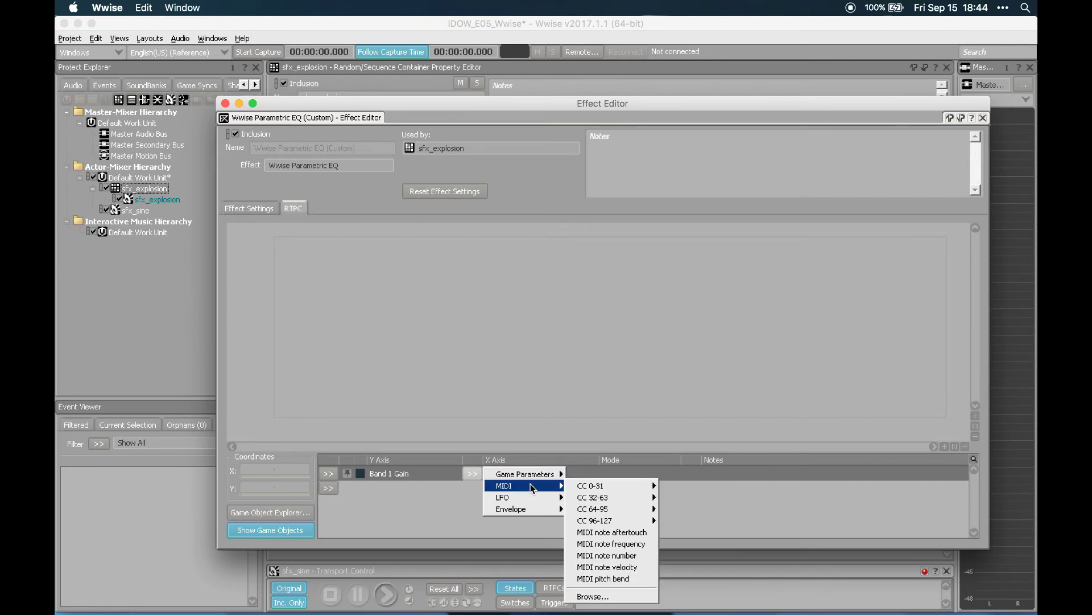
{"action": "mouse_move", "coordinate": [622, 509]}
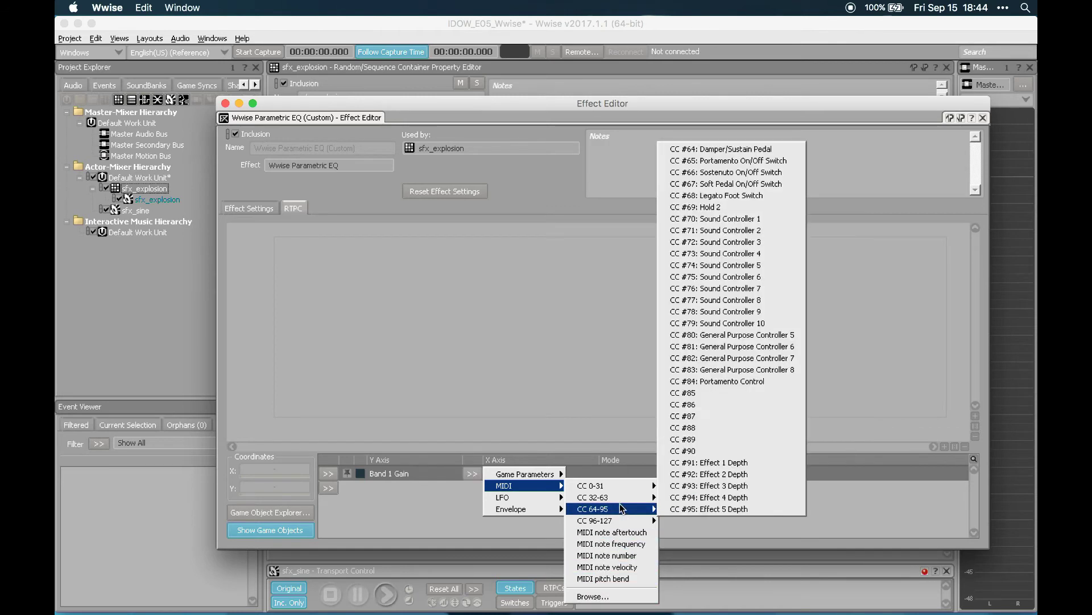
{"action": "mouse_move", "coordinate": [620, 485]}
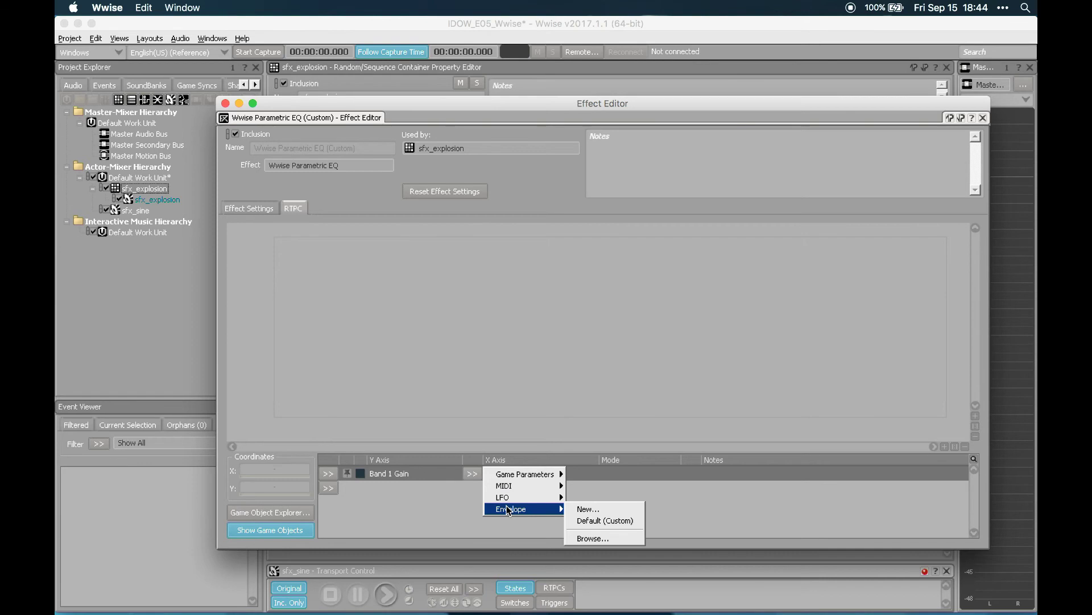
{"action": "left_click", "coordinate": [596, 520]}
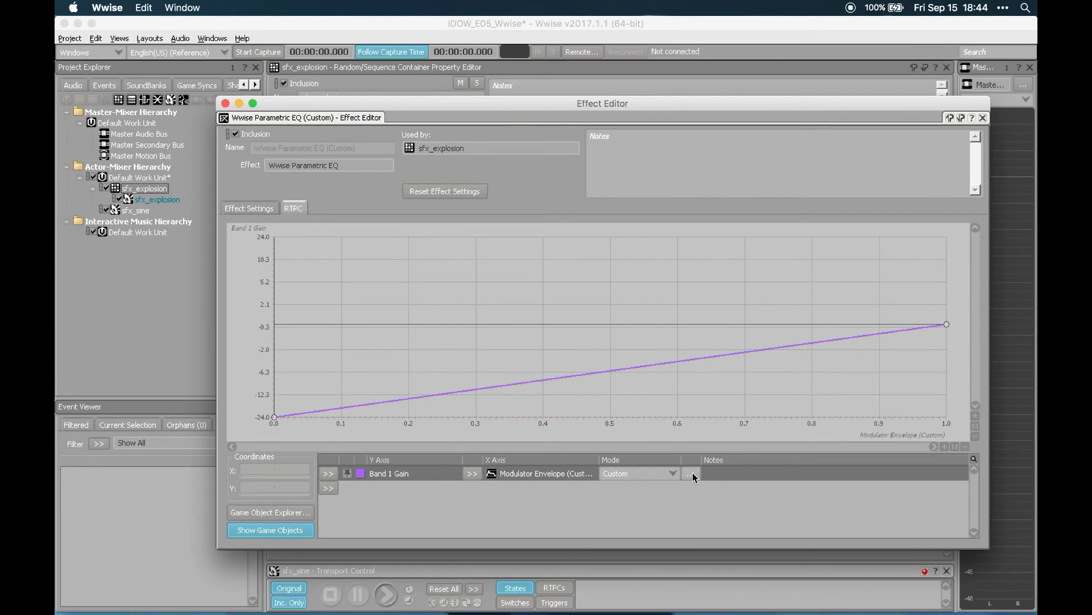
Step: In the envelope's Modulator Editor, set Attack Time, Decay Time and Sustain Level to 0
{"action": "left_click", "coordinate": [690, 474]}
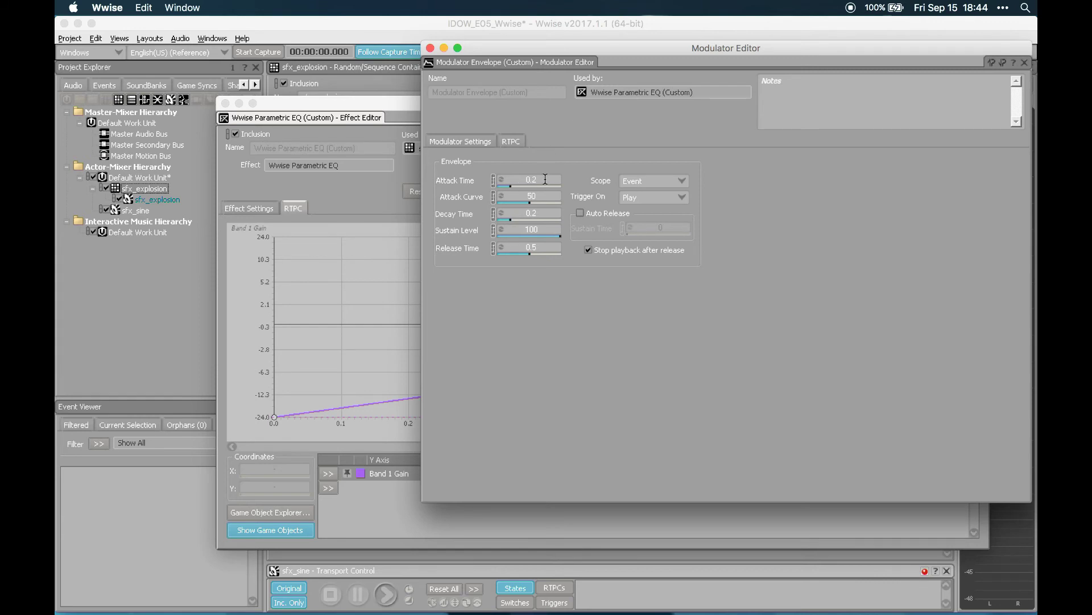
{"action": "double_click", "coordinate": [545, 179]}
{"action": "type", "text": "0"}
{"action": "key", "text": "Return"}
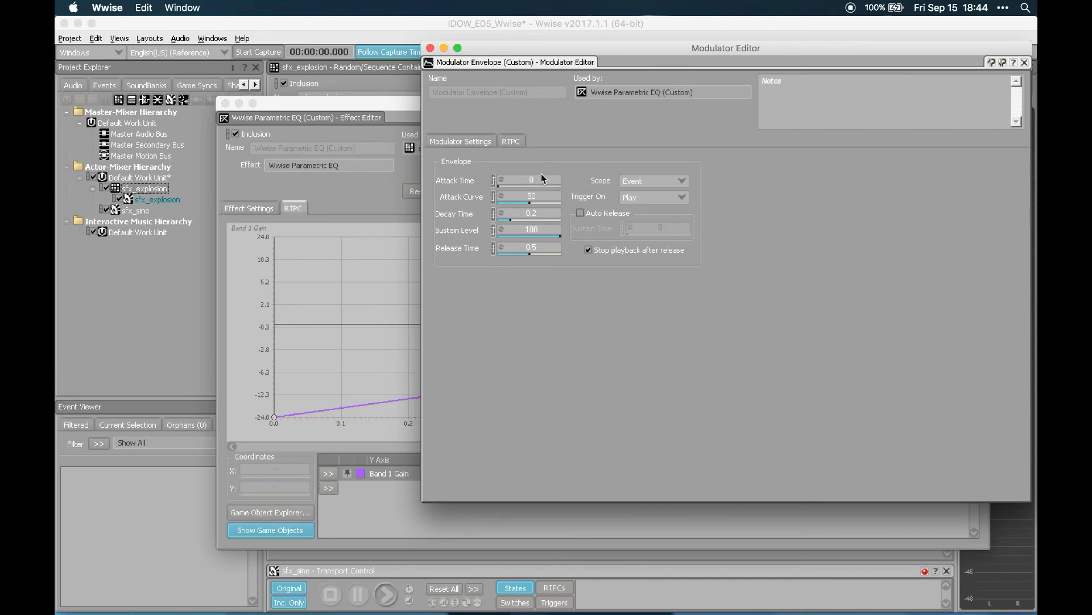
{"action": "double_click", "coordinate": [535, 194]}
{"action": "left_click_drag", "start_coordinate": [514, 222], "coordinate": [500, 222]}
{"action": "left_click_drag", "start_coordinate": [545, 236], "coordinate": [500, 237]}
Step: Enable Sustain Level randomization with a Max Offset of 100, then set Release Time to 0
{"action": "right_click", "coordinate": [505, 229]}
{"action": "left_click", "coordinate": [529, 245]}
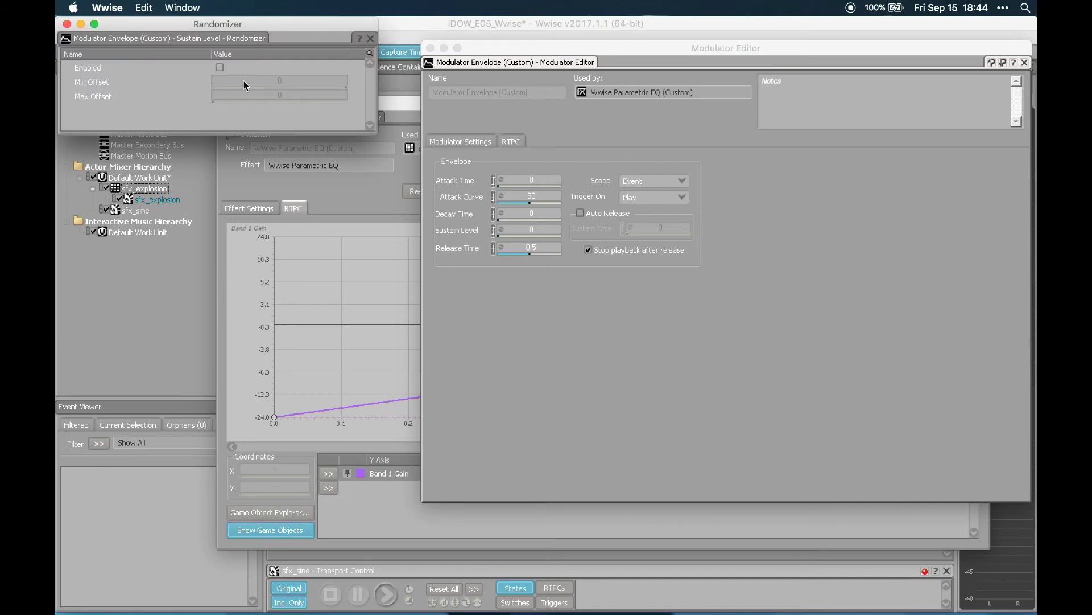
{"action": "left_click_drag", "start_coordinate": [257, 32], "coordinate": [342, 99]}
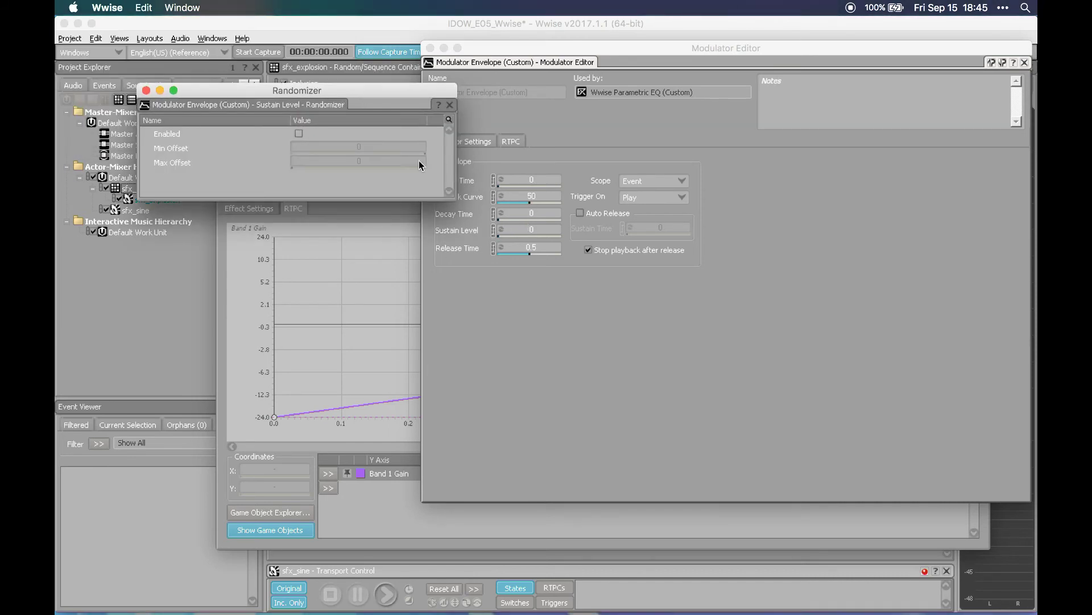
{"action": "left_click", "coordinate": [299, 134]}
{"action": "left_click", "coordinate": [381, 162]}
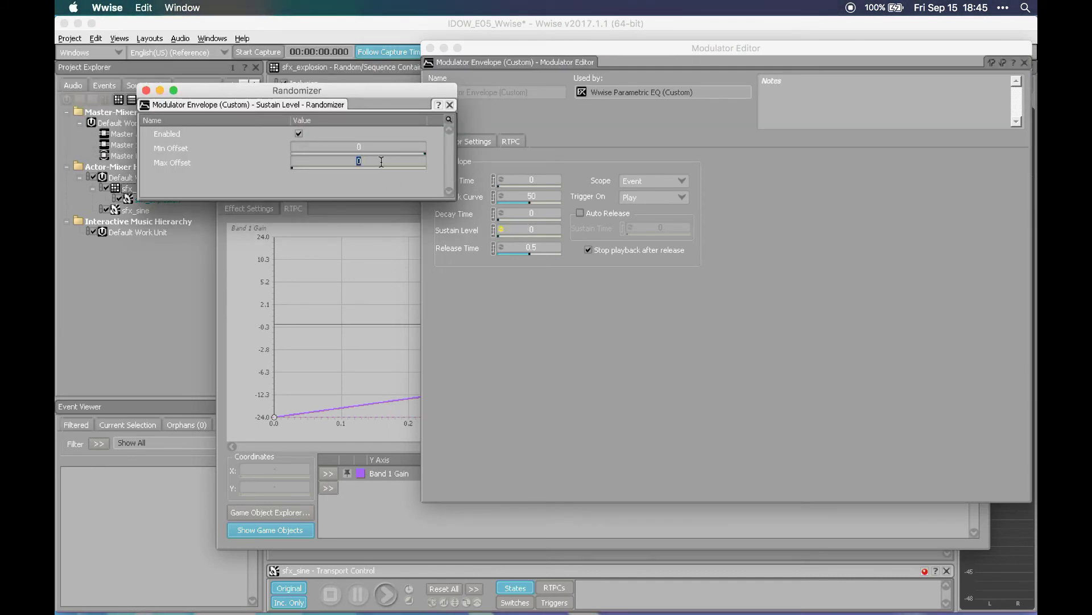
{"action": "type", "text": "100"}
{"action": "key", "text": "Return"}
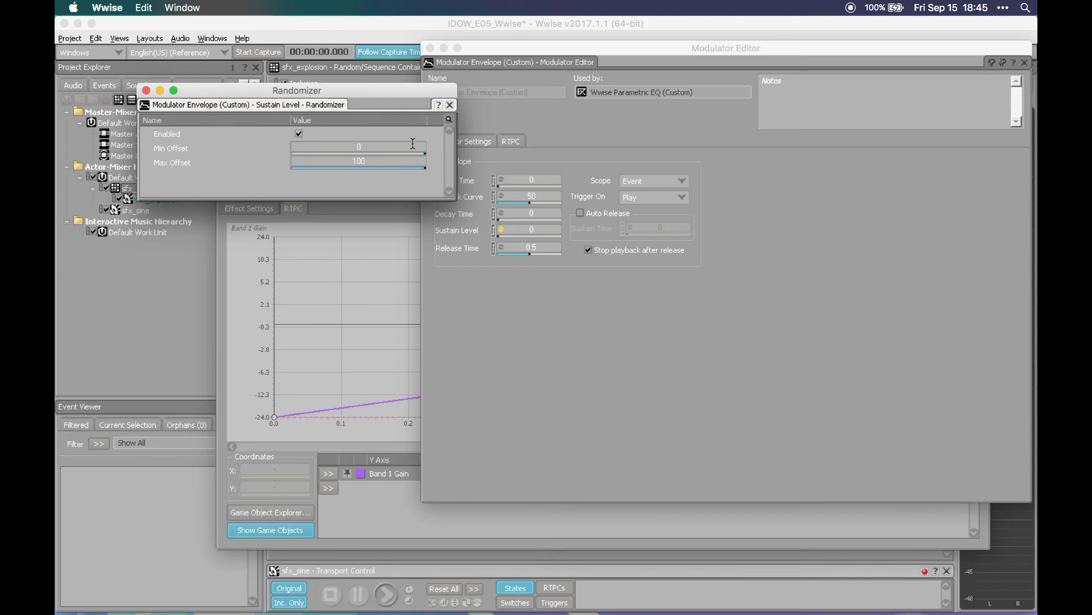
{"action": "left_click", "coordinate": [146, 90]}
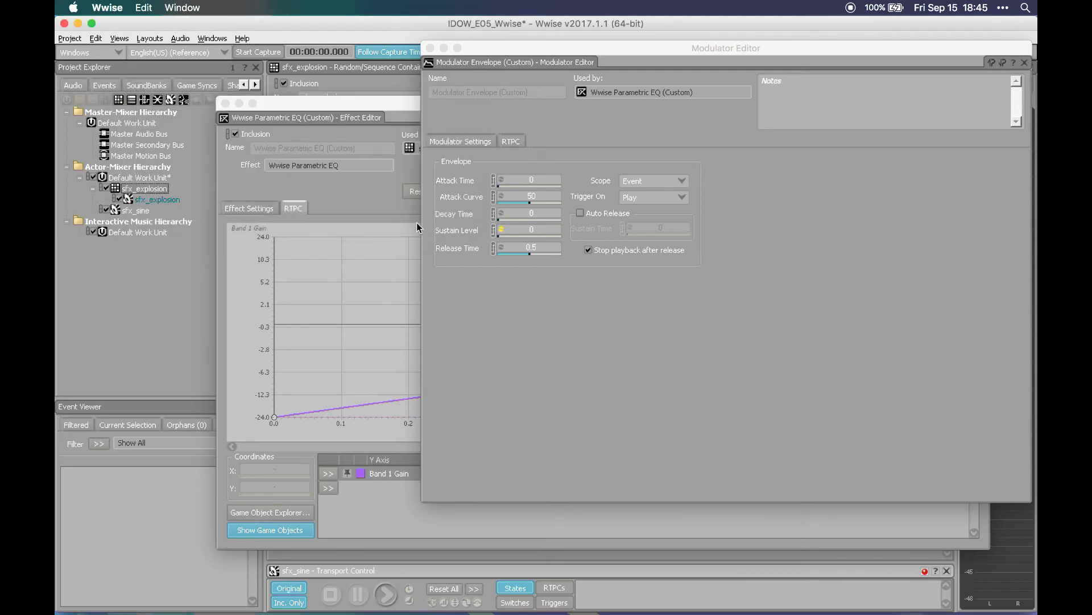
{"action": "left_click", "coordinate": [534, 257]}
{"action": "left_click", "coordinate": [534, 255]}
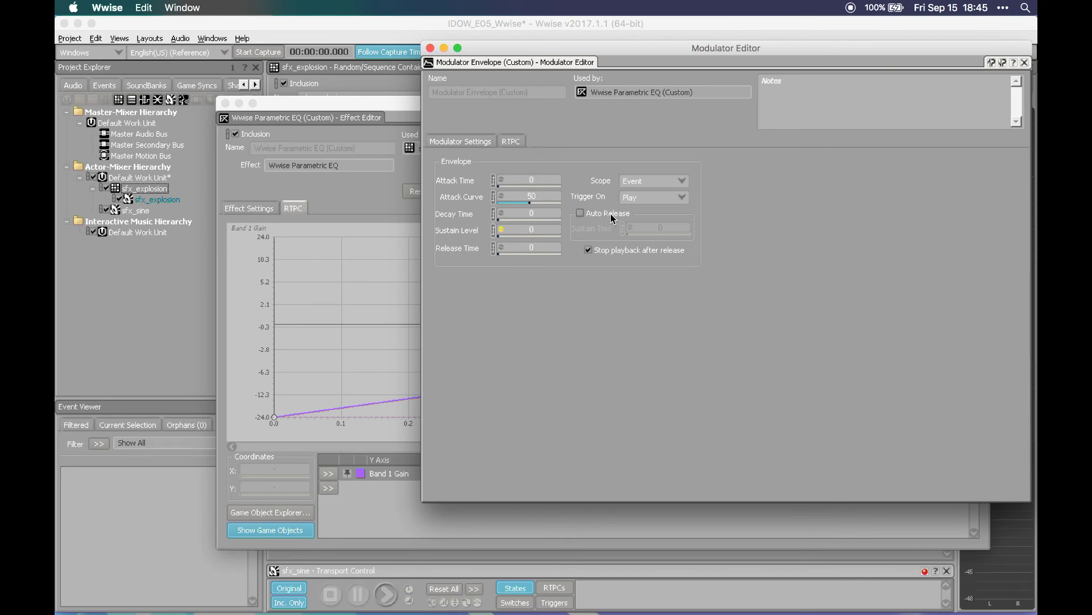
Step: Remove the duplicate Parametric EQ from the effects and reopen the remaining one's settings
{"action": "left_click", "coordinate": [430, 49]}
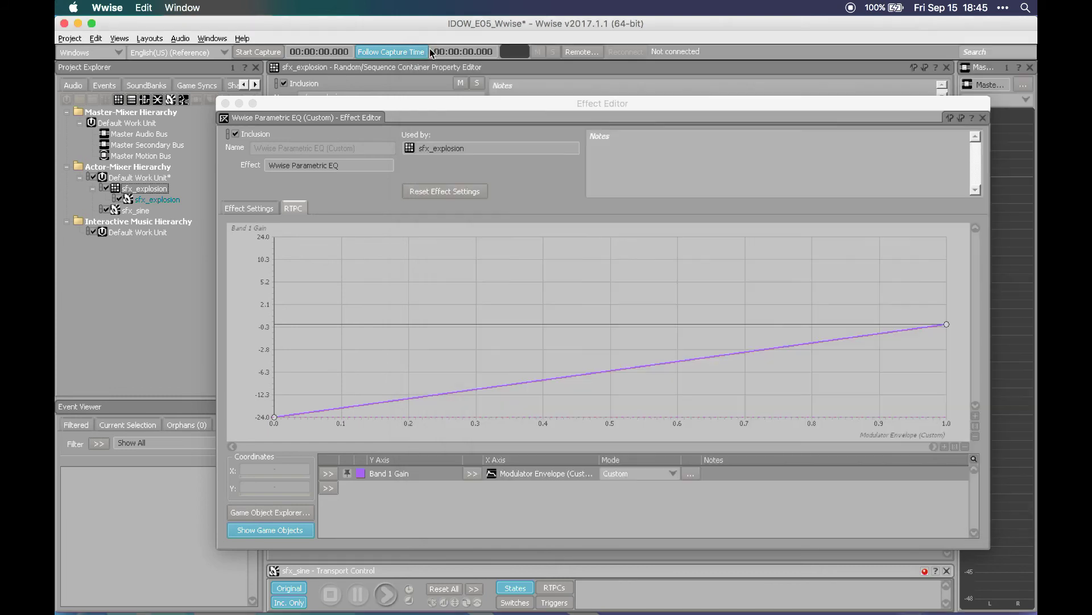
{"action": "key", "text": "Escape"}
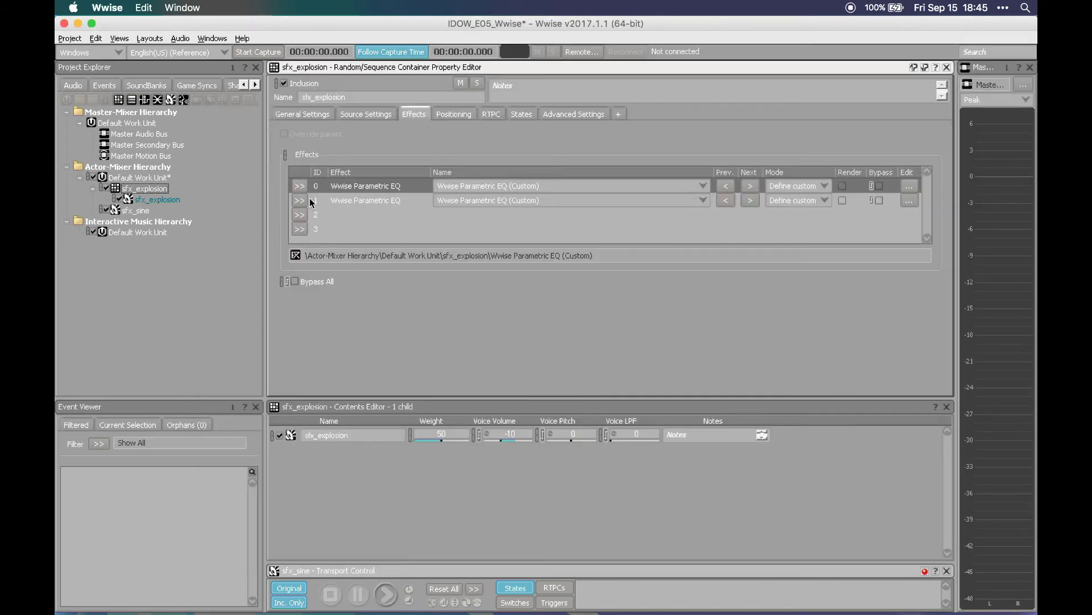
{"action": "left_click_drag", "start_coordinate": [314, 200], "coordinate": [359, 187]}
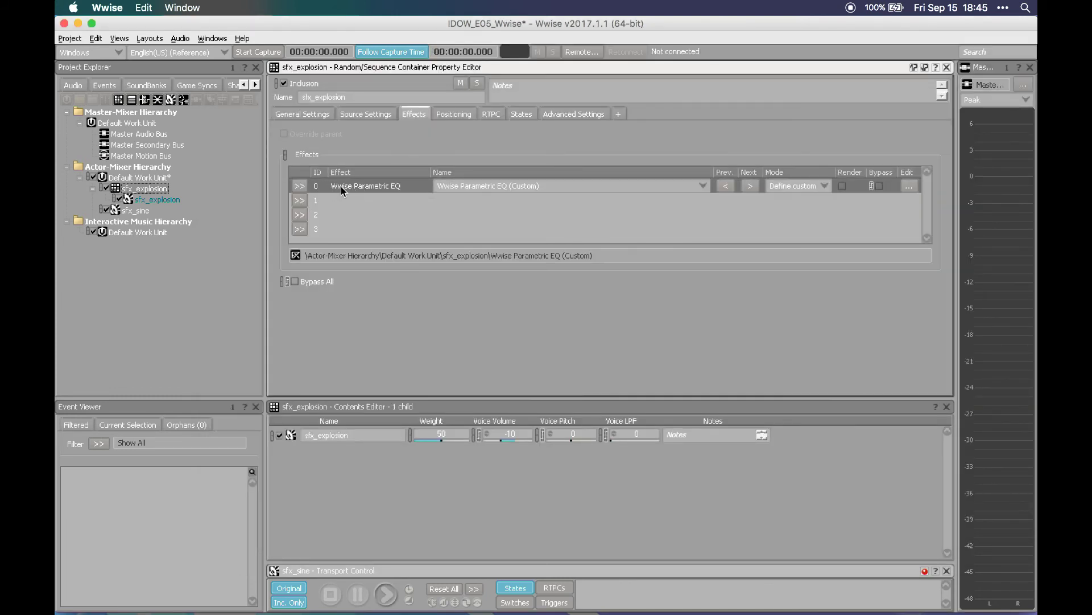
{"action": "double_click", "coordinate": [341, 186]}
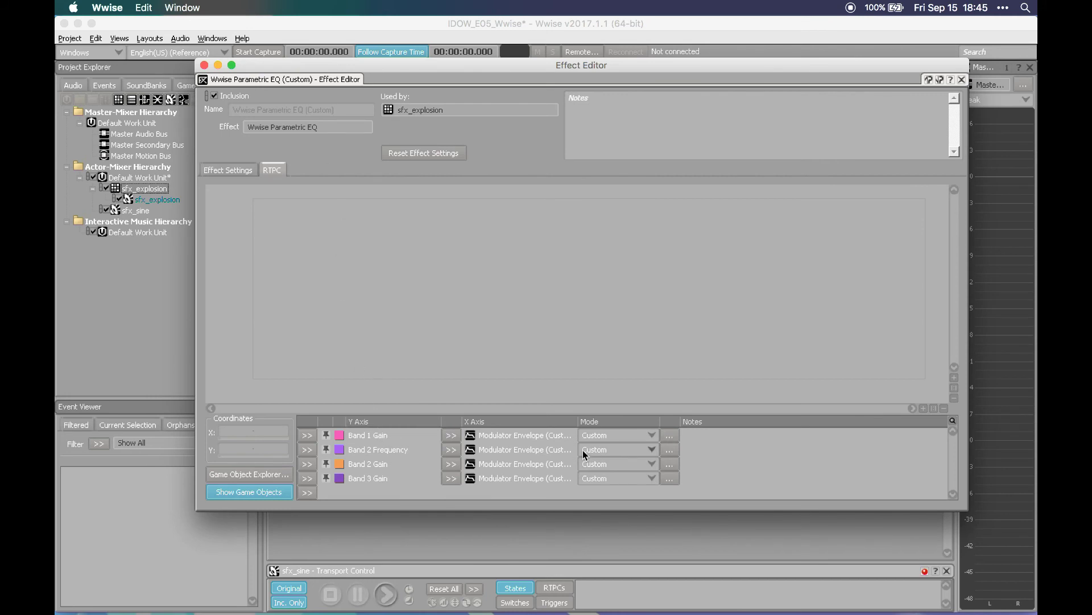
Step: Review the Band 1 Gain, Band 2 Gain, Band 3 Gain and Band 2 Frequency modulator curves
{"action": "left_click", "coordinate": [549, 435]}
{"action": "left_click", "coordinate": [546, 449]}
{"action": "left_click", "coordinate": [544, 464]}
{"action": "left_click", "coordinate": [542, 478]}
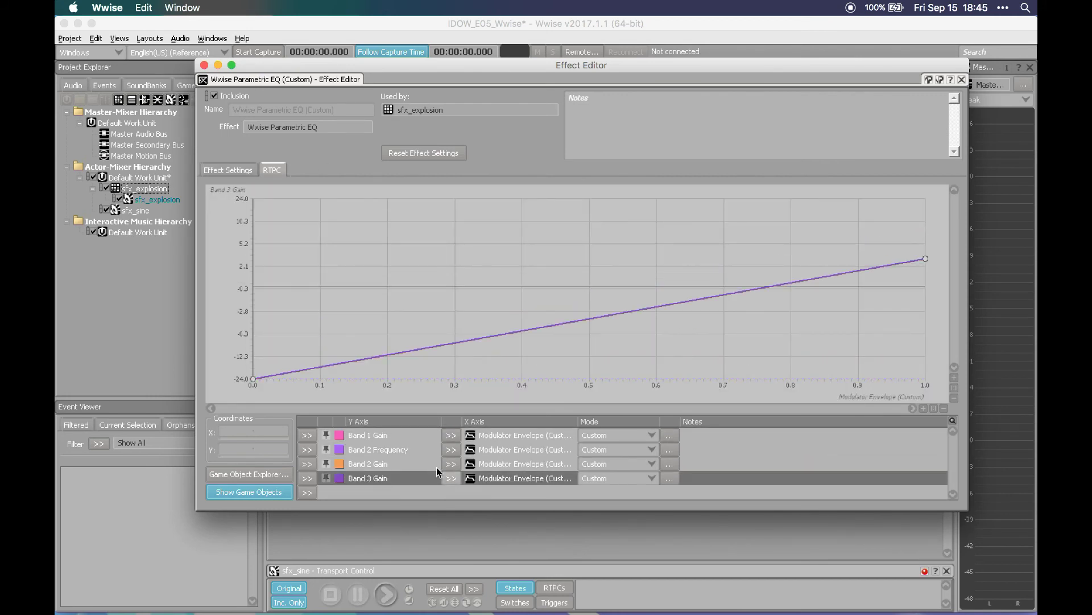
{"action": "left_click", "coordinate": [400, 436]}
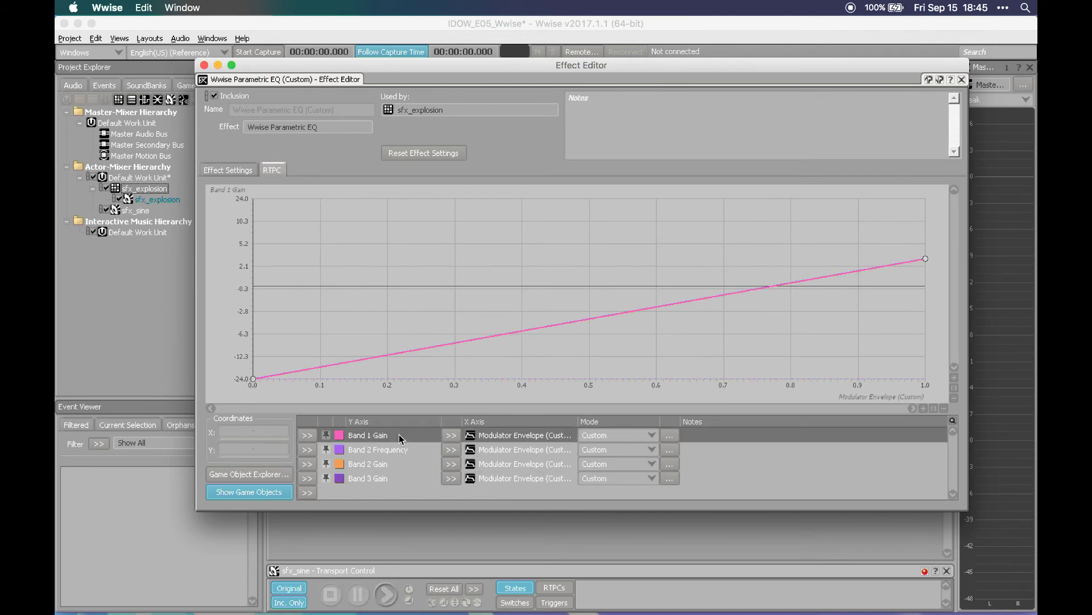
{"action": "left_click", "coordinate": [396, 463]}
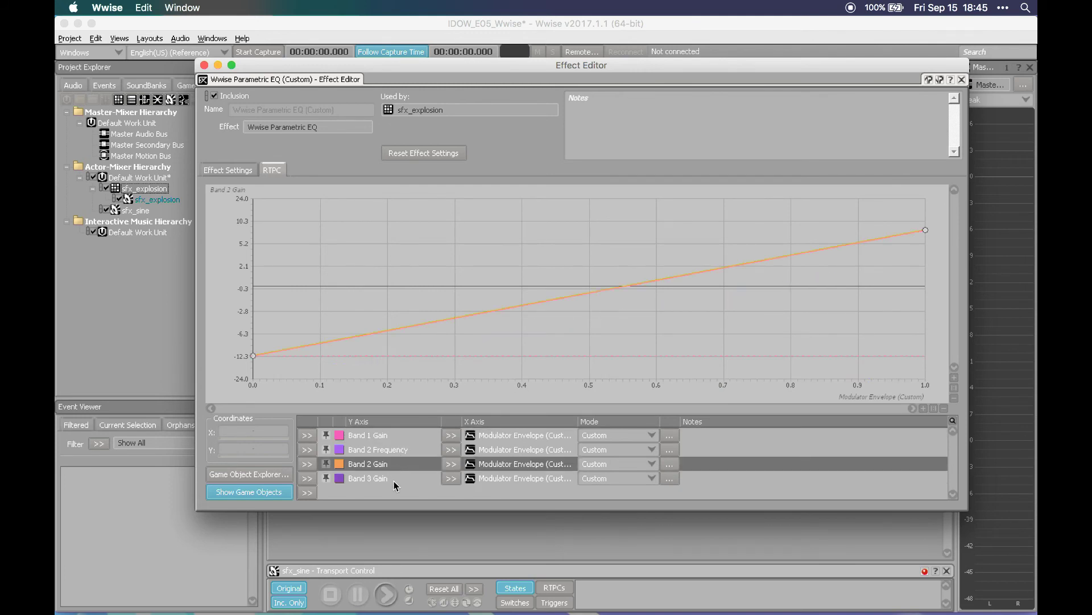
{"action": "left_click", "coordinate": [394, 479]}
{"action": "left_click", "coordinate": [397, 451]}
{"action": "left_click", "coordinate": [396, 463]}
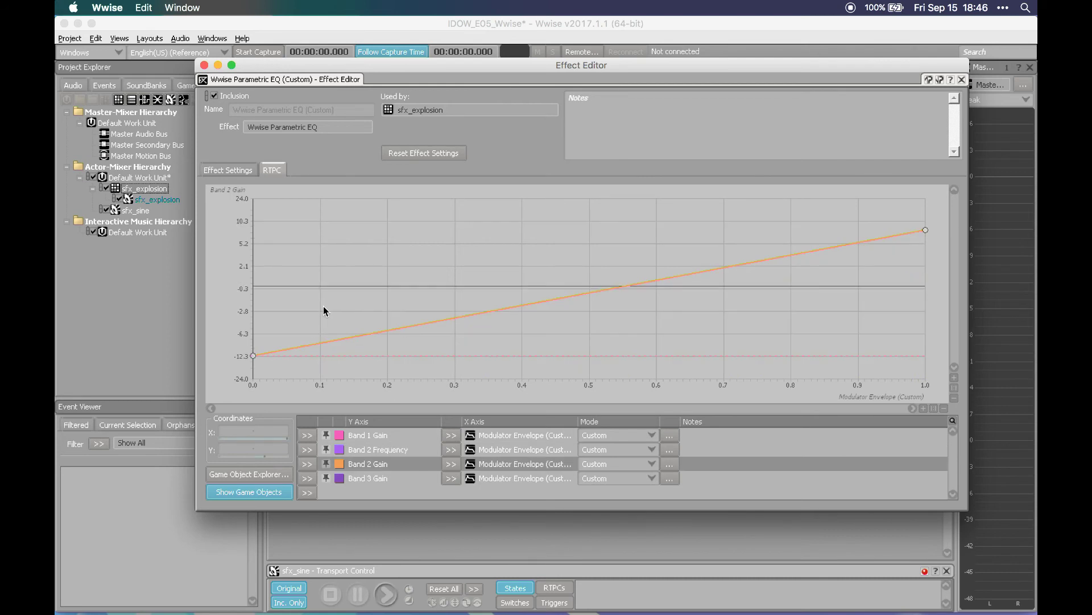
{"action": "left_click", "coordinate": [408, 450]}
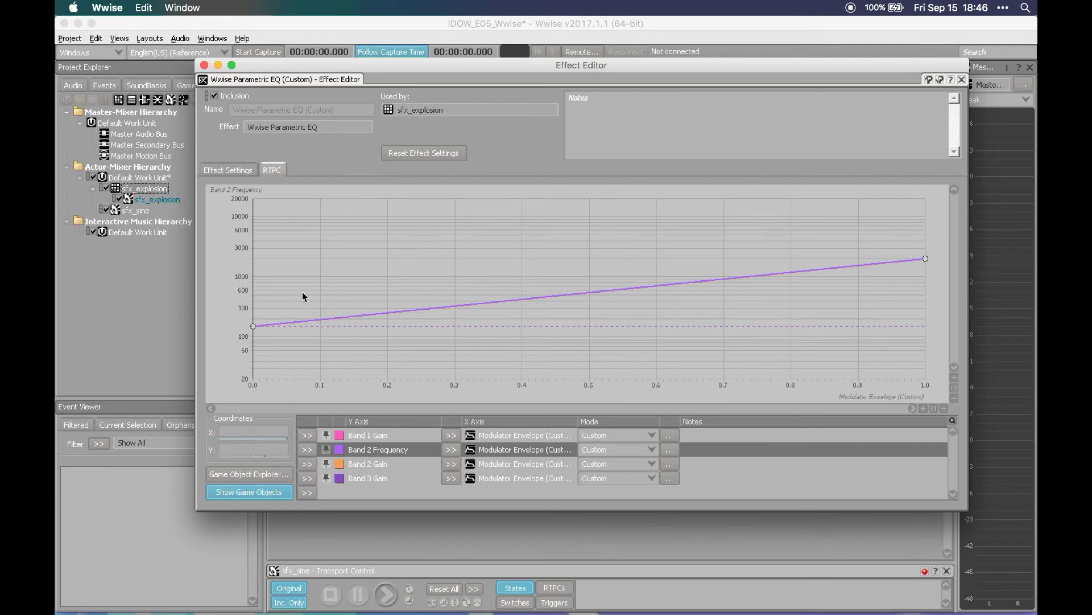
Step: Confirm the Band 2 Frequency curve runs from 150 to 2000, then return to the band settings
{"action": "left_click_drag", "start_coordinate": [302, 293], "coordinate": [243, 349]}
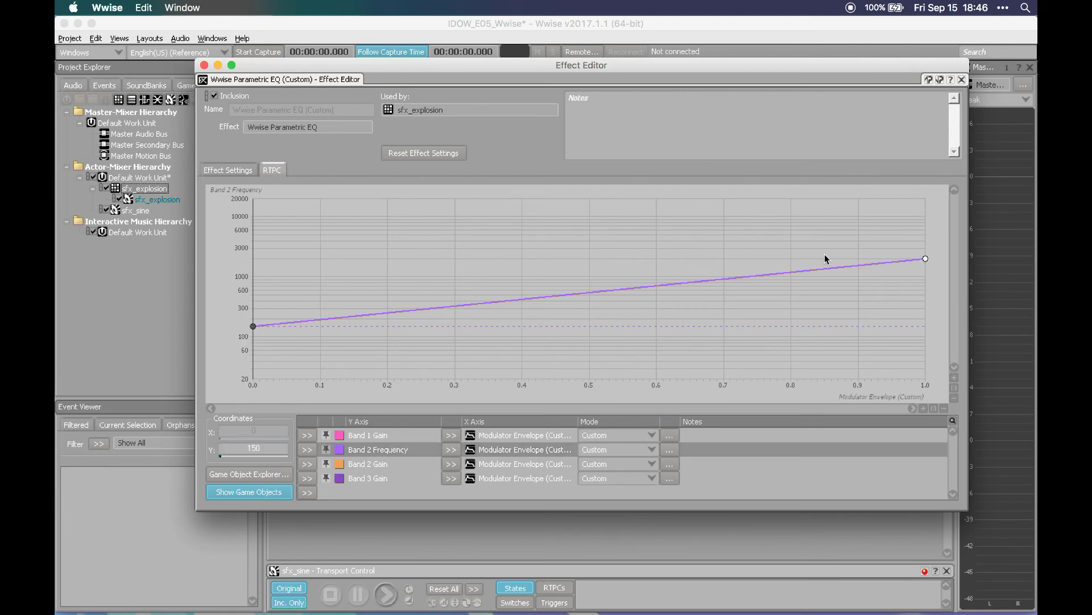
{"action": "left_click_drag", "start_coordinate": [871, 243], "coordinate": [949, 311]}
{"action": "left_click", "coordinate": [387, 252]}
{"action": "key", "text": "ctrl+Tab"}
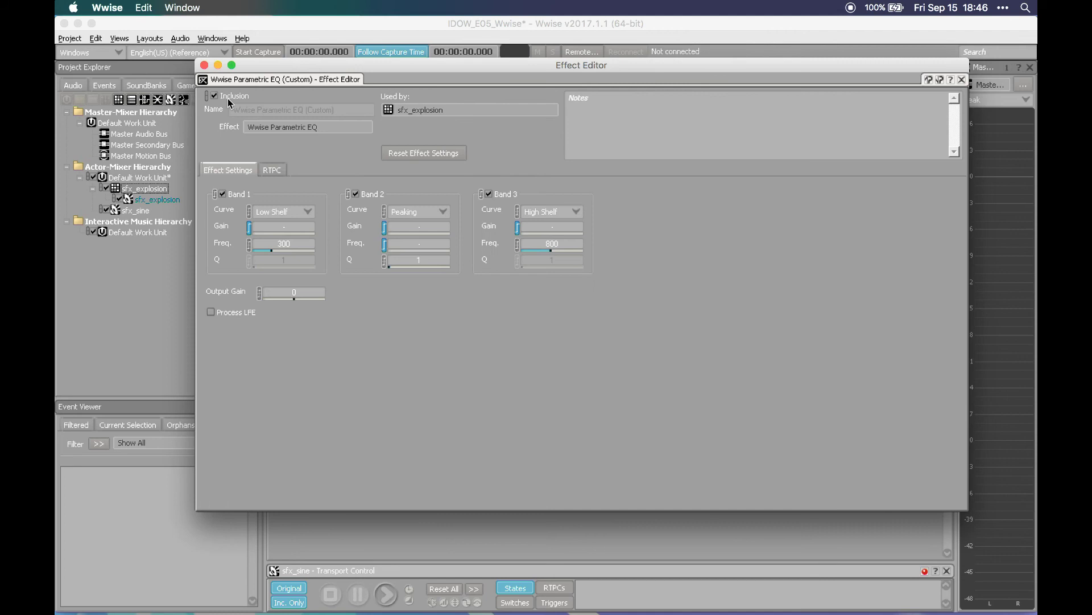
Step: Close the EQ effect editor and select the child sfx_explosion sound
{"action": "left_click", "coordinate": [204, 65]}
{"action": "left_click", "coordinate": [317, 116]}
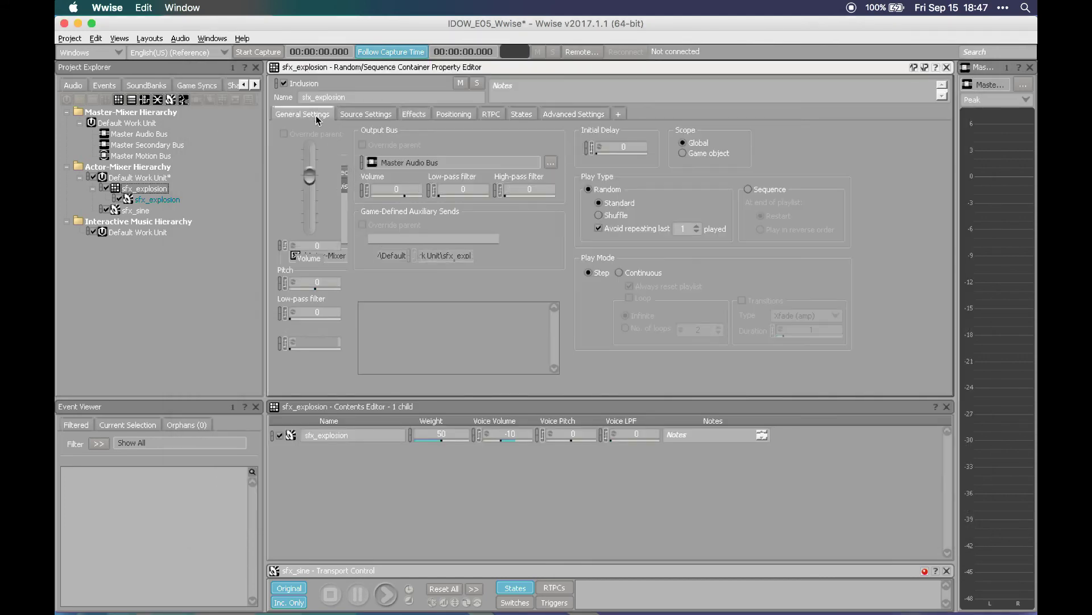
{"action": "left_click", "coordinate": [157, 200]}
Step: Play the explosion sound several times to hear the randomized EQ, then stop playback
{"action": "key", "text": "space"}
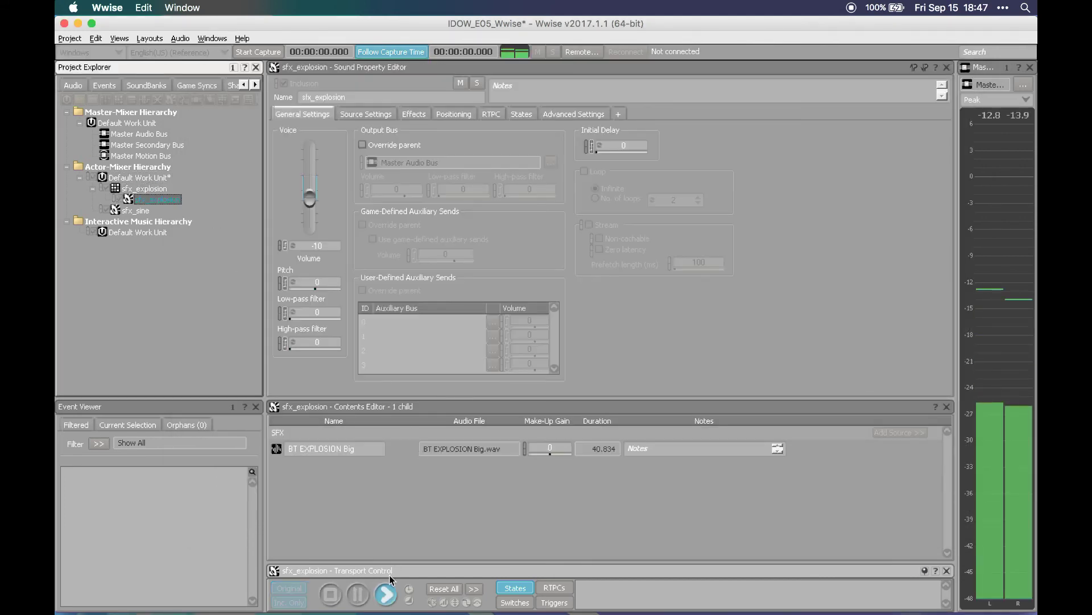
{"action": "left_click", "coordinate": [387, 594]}
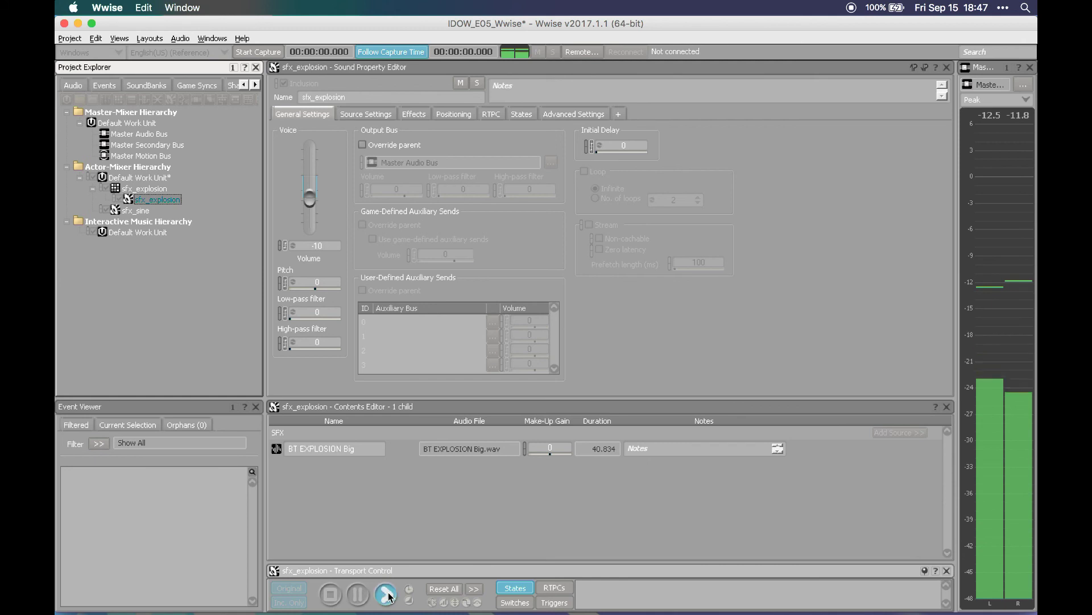
{"action": "left_click", "coordinate": [389, 595]}
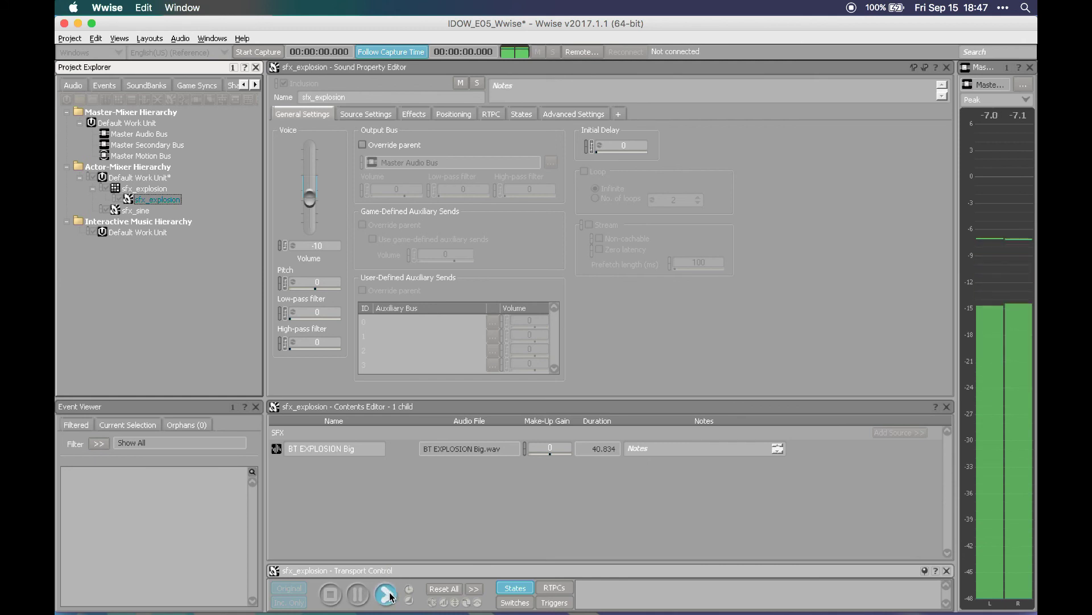
{"action": "left_click", "coordinate": [389, 595]}
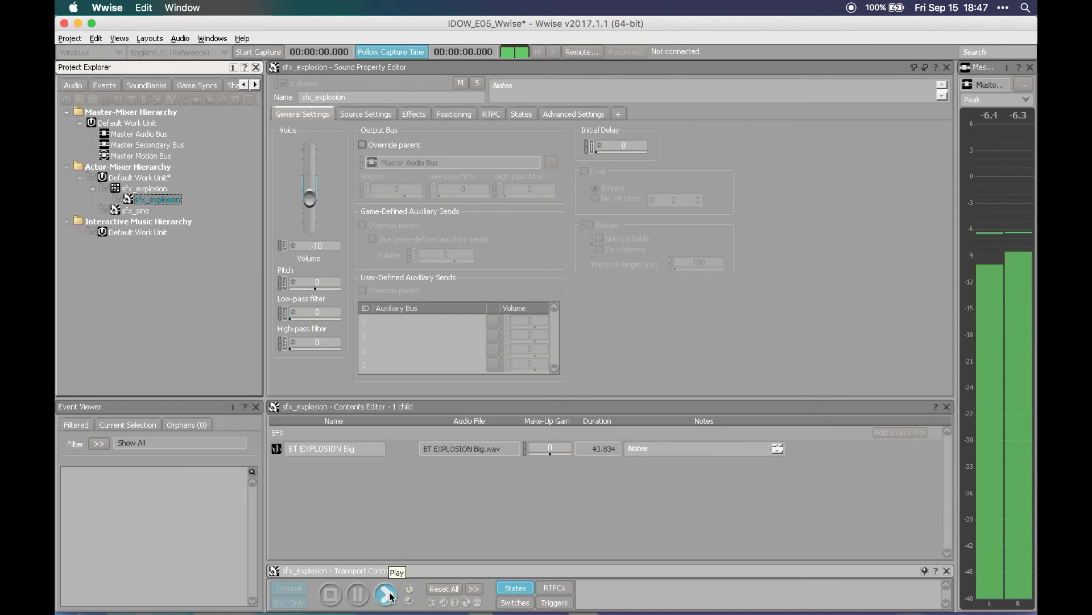
{"action": "left_click", "coordinate": [389, 595]}
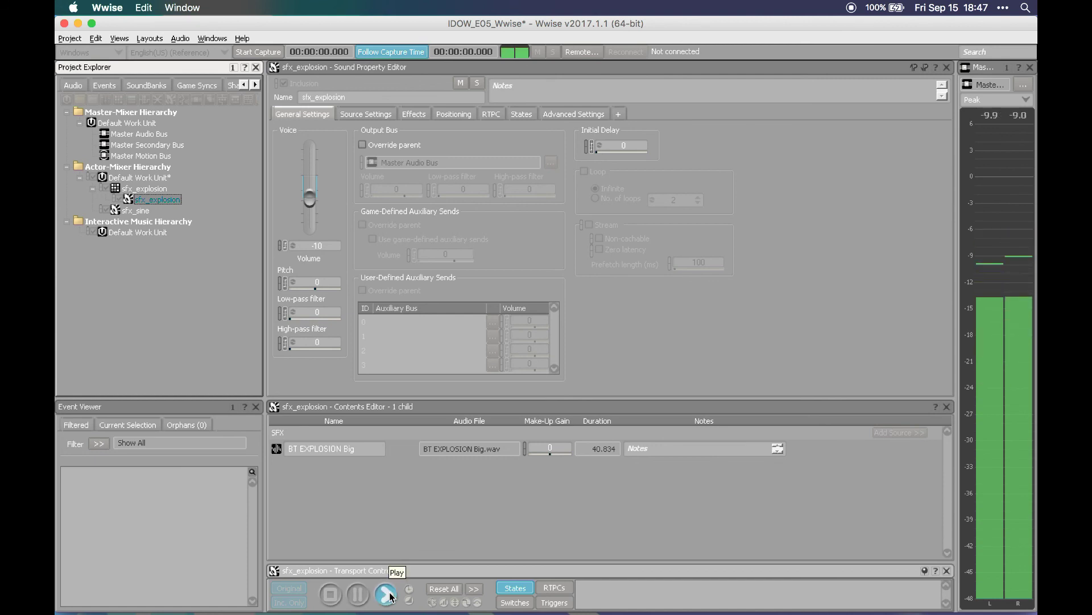
{"action": "left_click", "coordinate": [389, 596]}
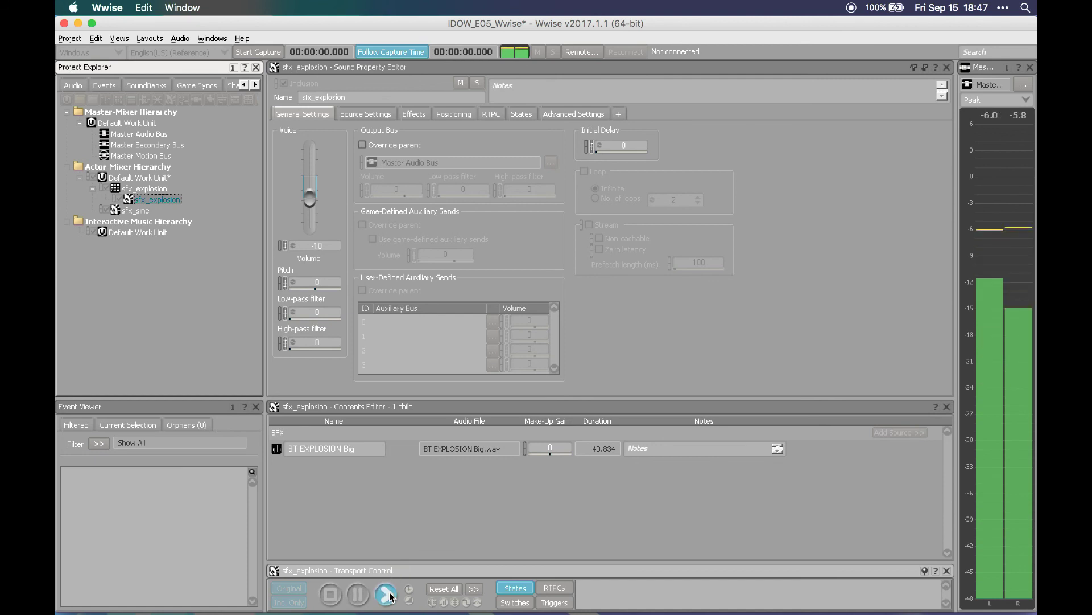
{"action": "left_click", "coordinate": [331, 594]}
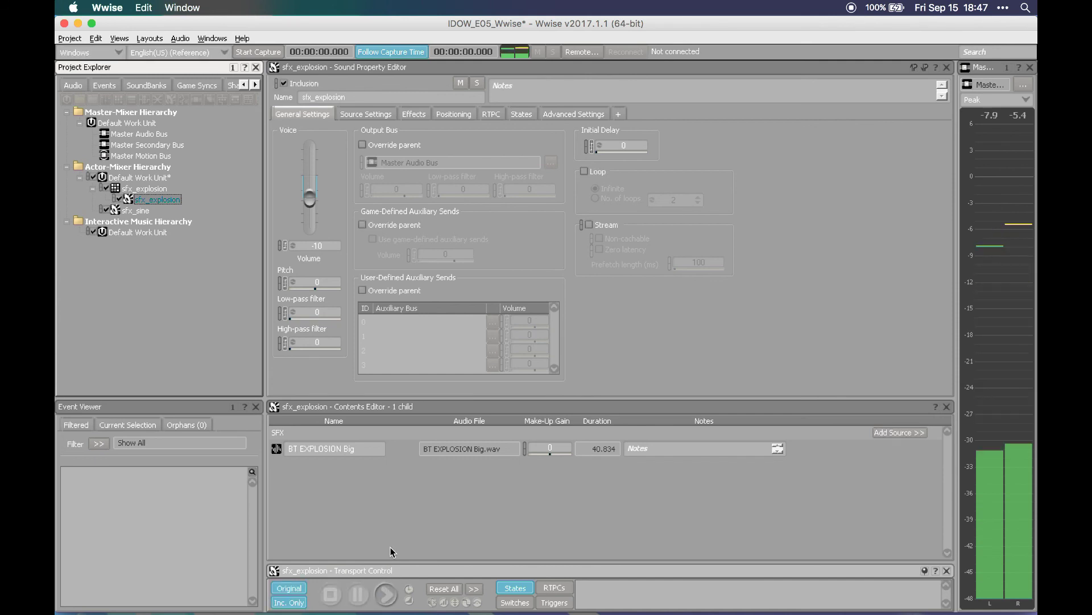
Step: Open the sfx_explosion container's Parametric EQ and inspect the Band 1 Gain curve's endpoints
{"action": "left_click", "coordinate": [190, 185]}
{"action": "left_click", "coordinate": [319, 203]}
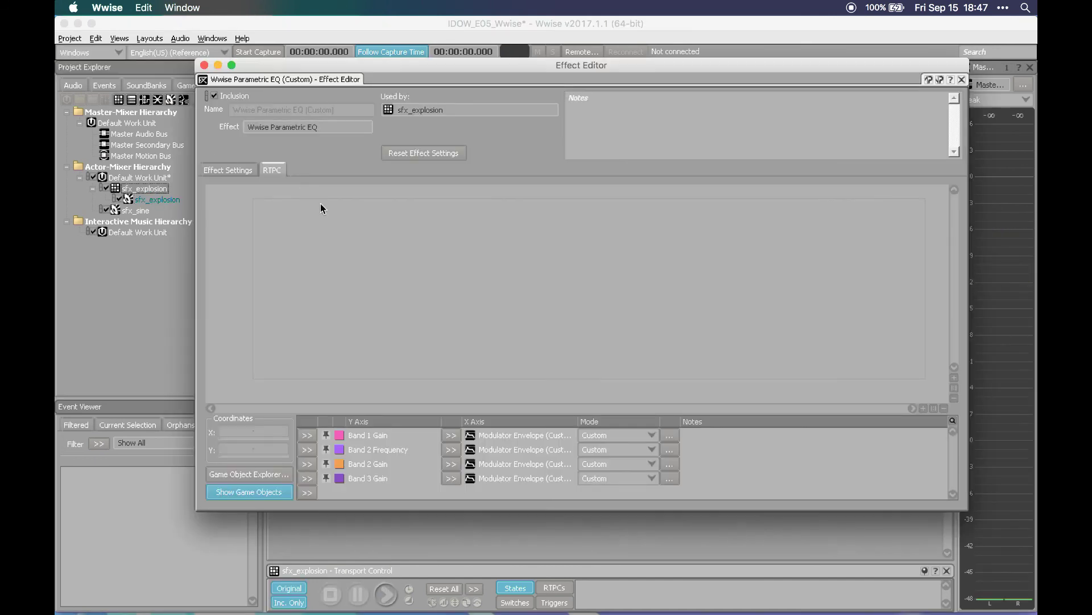
{"action": "left_click", "coordinate": [378, 435]}
{"action": "left_click_drag", "start_coordinate": [300, 362], "coordinate": [248, 393]}
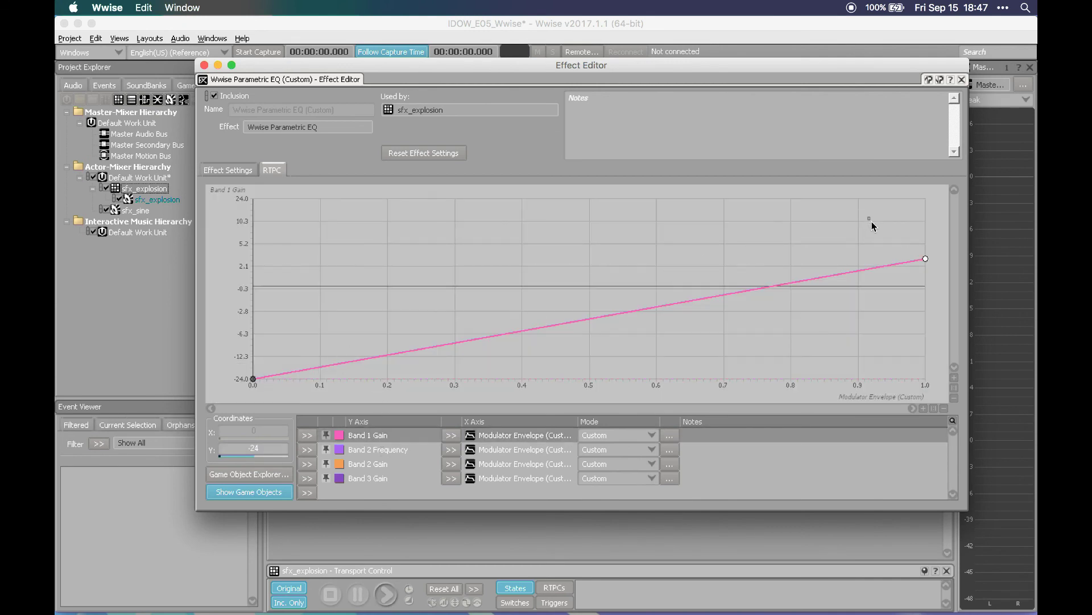
{"action": "left_click_drag", "start_coordinate": [870, 224], "coordinate": [944, 282]}
Step: Check the Band 2 Gain, Band 3 Gain and Band 2 Frequency curves, then close the editor
{"action": "left_click", "coordinate": [391, 463]}
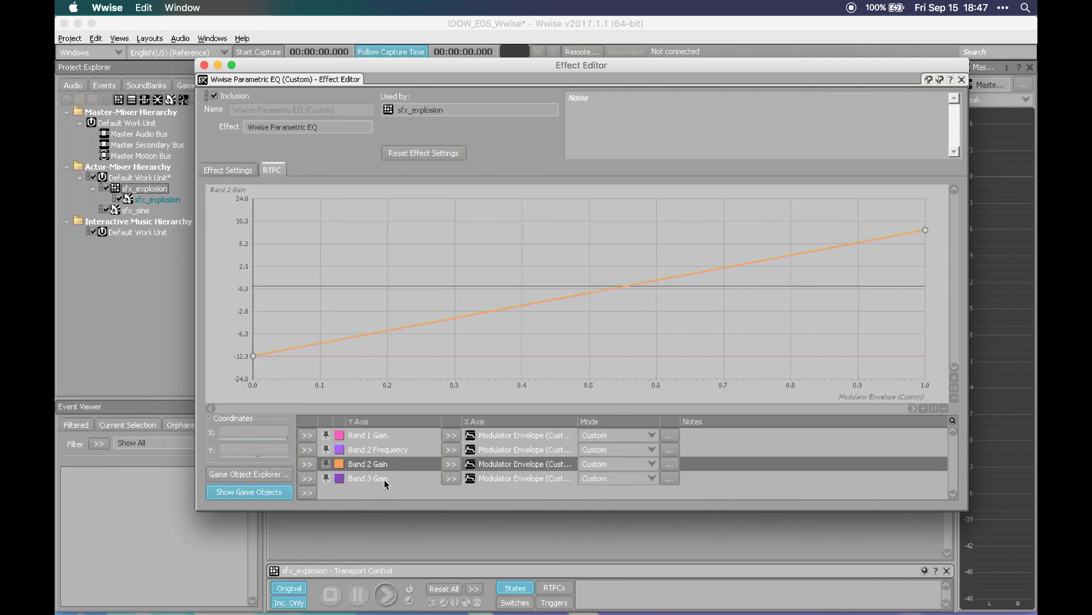
{"action": "left_click", "coordinate": [382, 479]}
{"action": "left_click", "coordinate": [395, 454]}
{"action": "left_click", "coordinate": [390, 463]}
{"action": "left_click", "coordinate": [228, 170]}
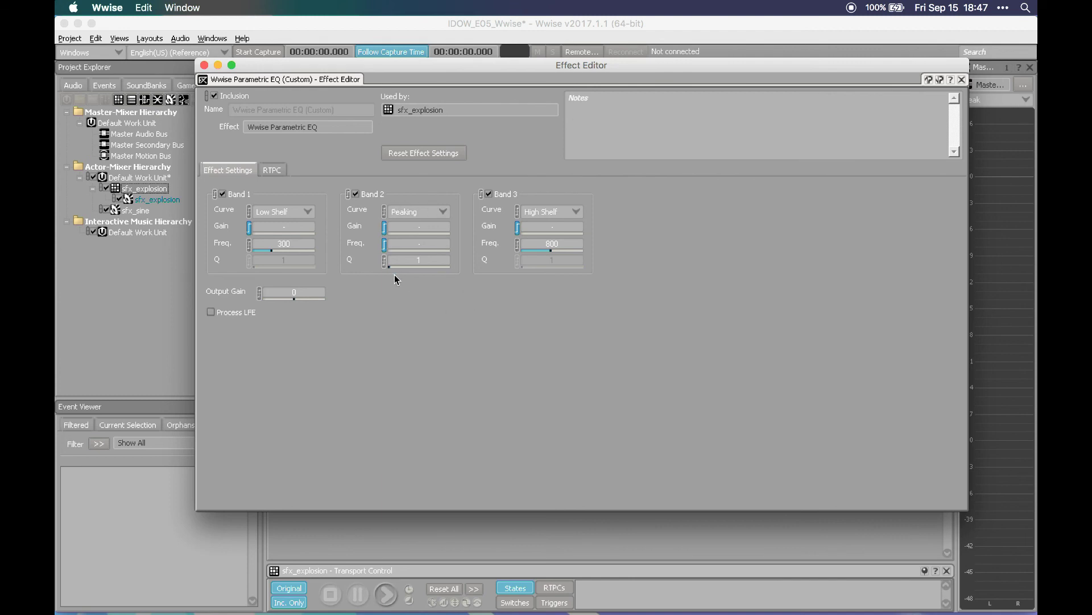
{"action": "left_click", "coordinate": [204, 65]}
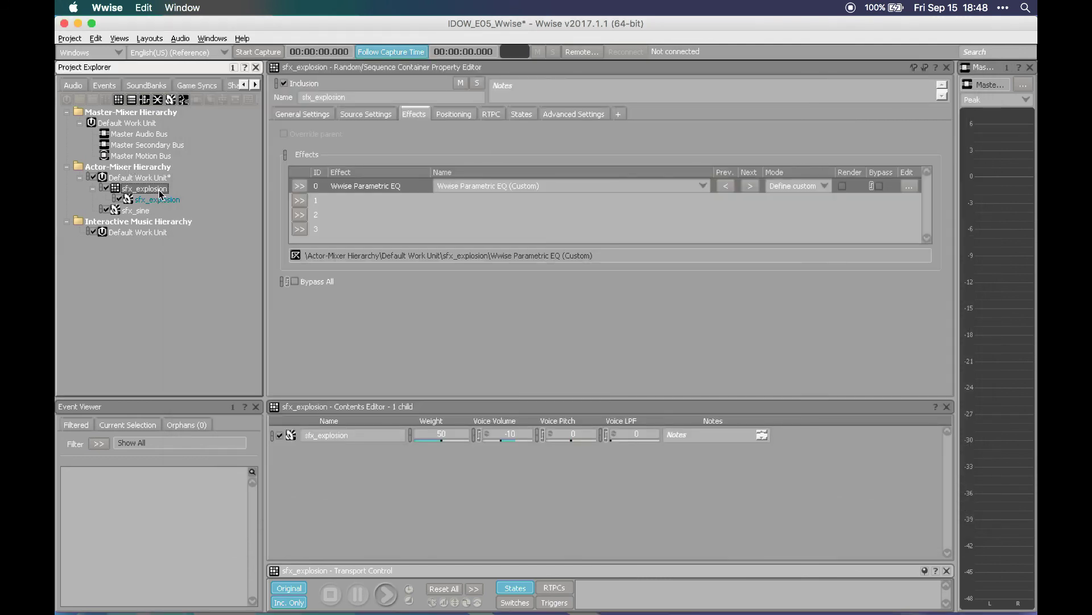
{"action": "left_click", "coordinate": [313, 114]}
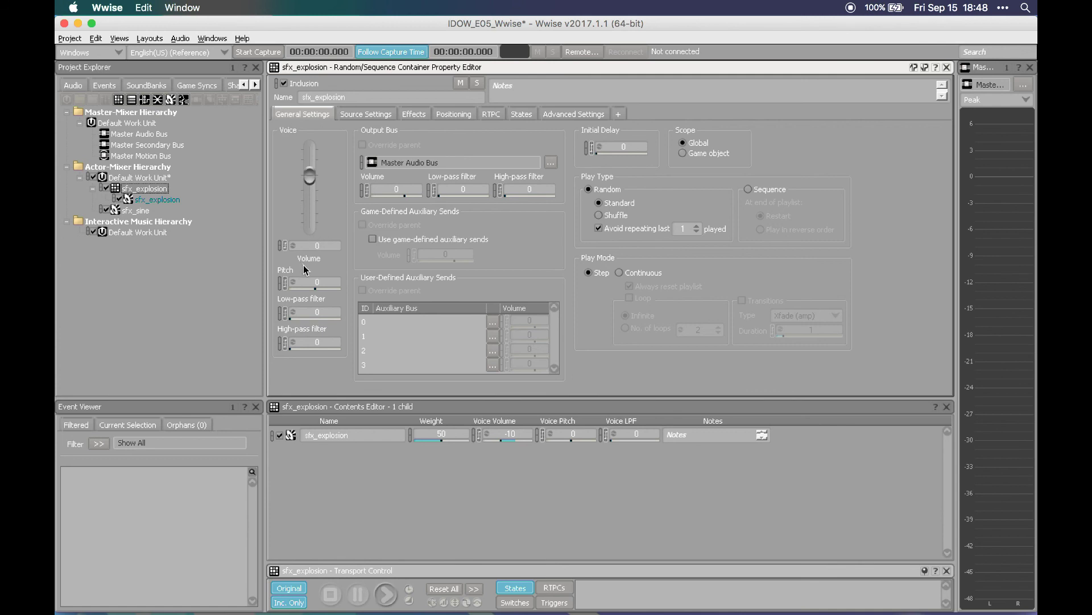
{"action": "left_click", "coordinate": [142, 190]}
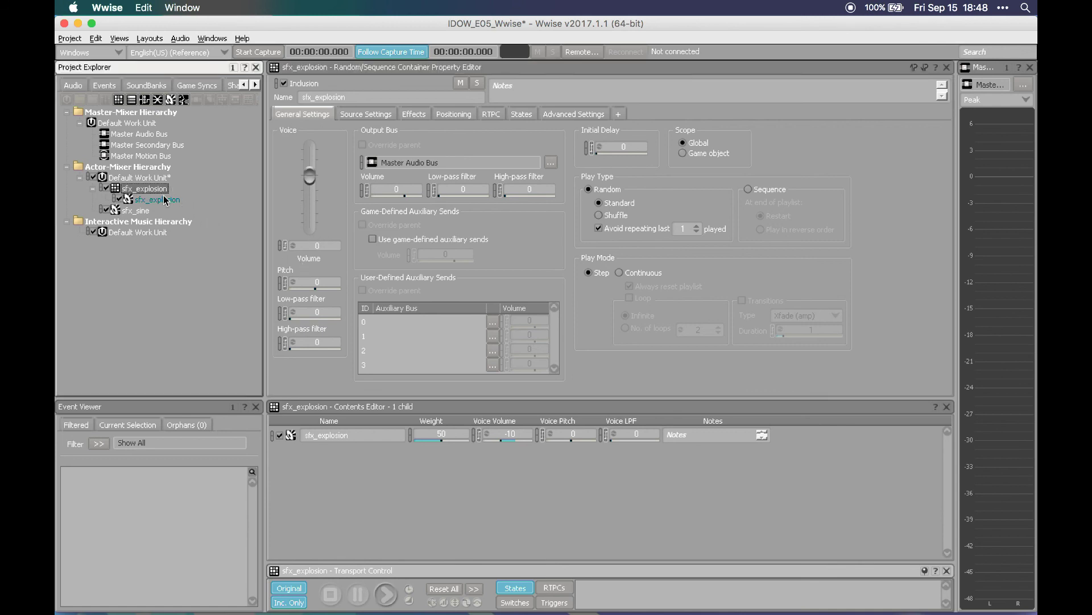
{"action": "left_click", "coordinate": [157, 199]}
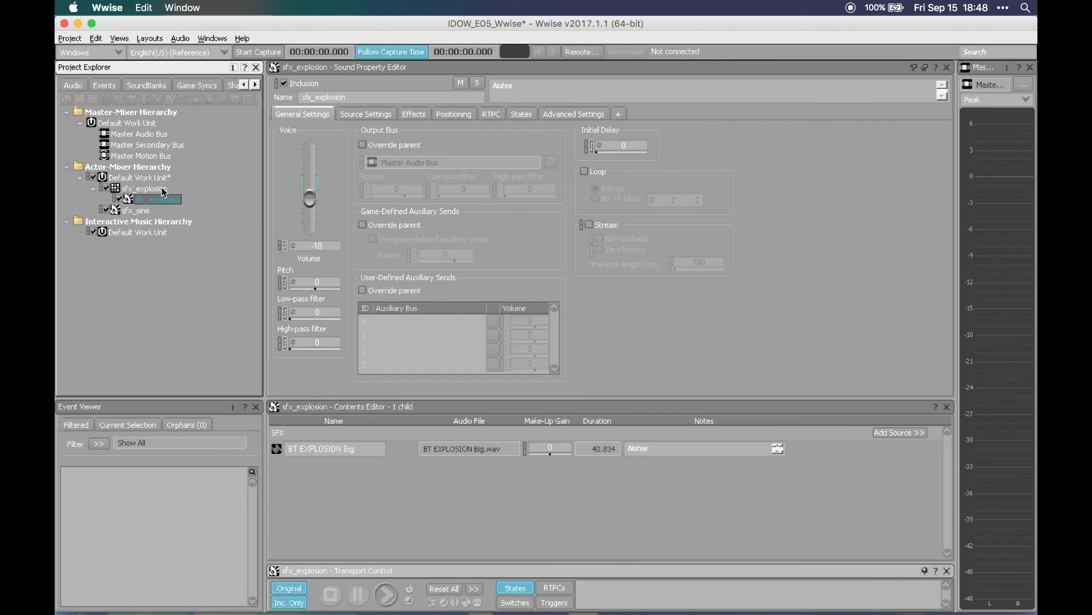
{"action": "left_click", "coordinate": [422, 114]}
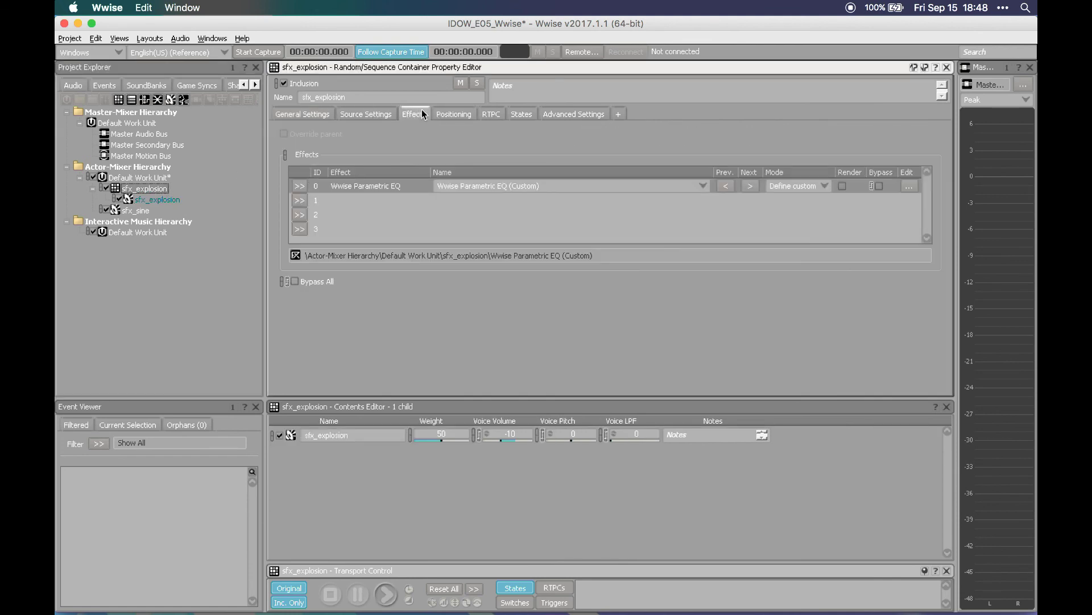
{"action": "left_click", "coordinate": [405, 186]}
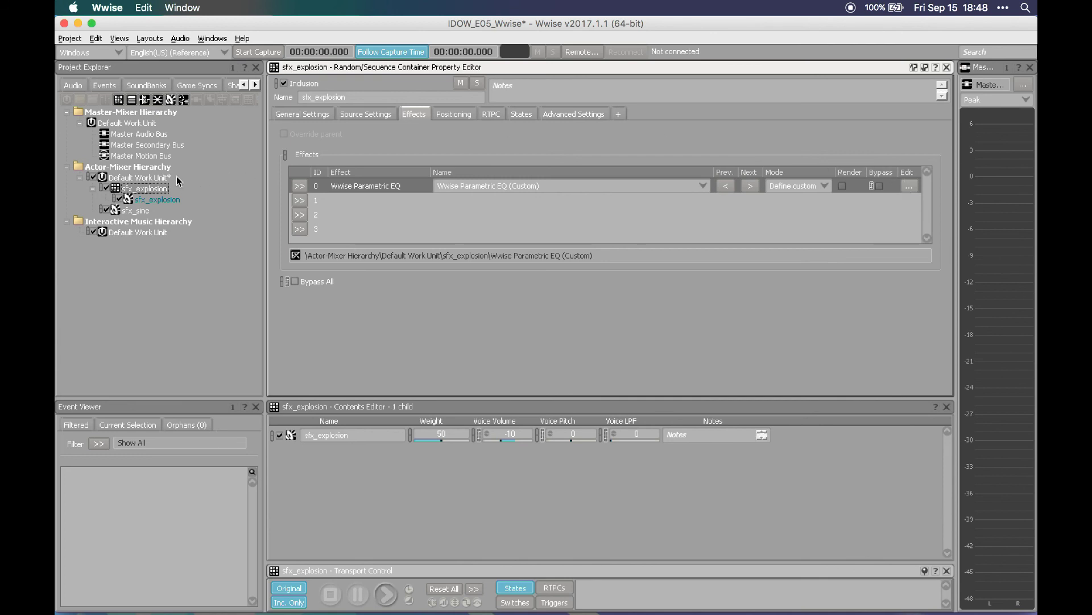
{"action": "left_click", "coordinate": [154, 191]}
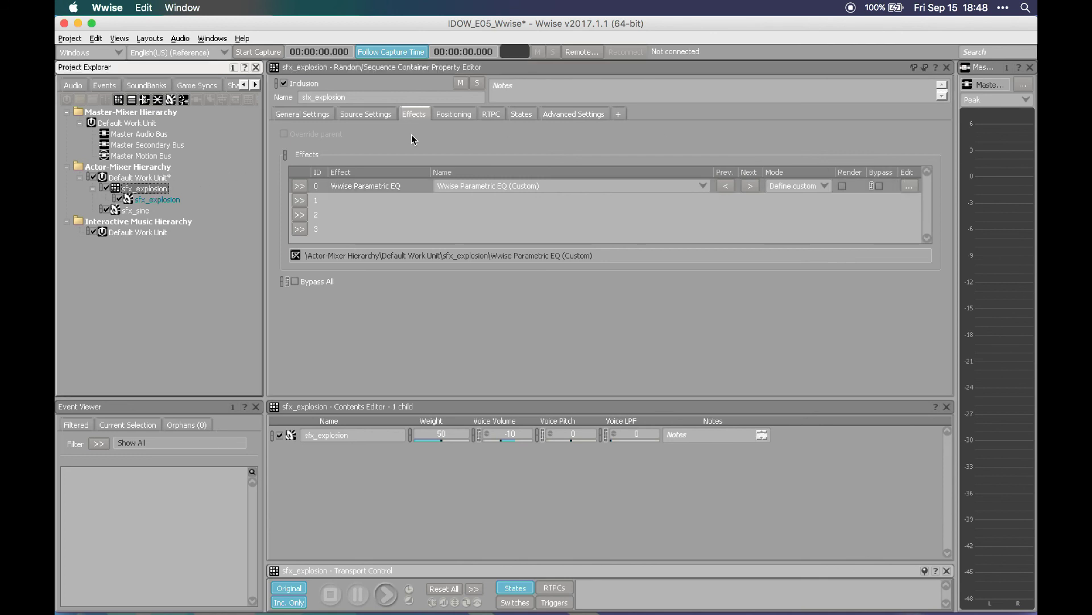
{"action": "left_click", "coordinate": [550, 364]}
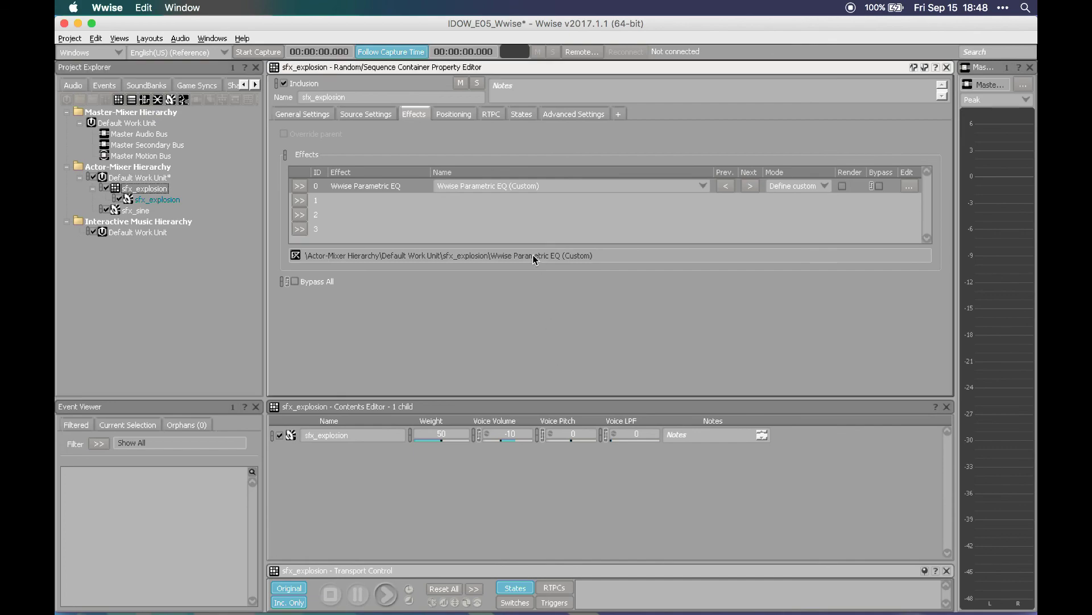